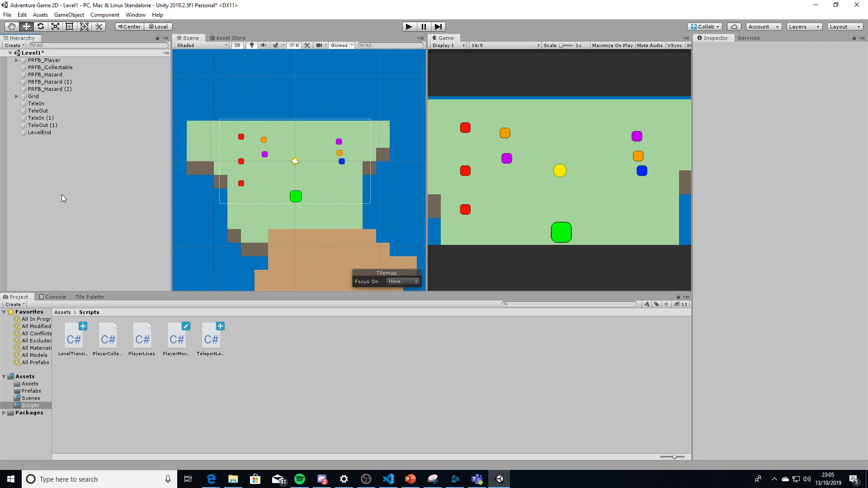
- Open the Scenes folder in the project assets and save the open Level1 scene
left_click(71, 313)
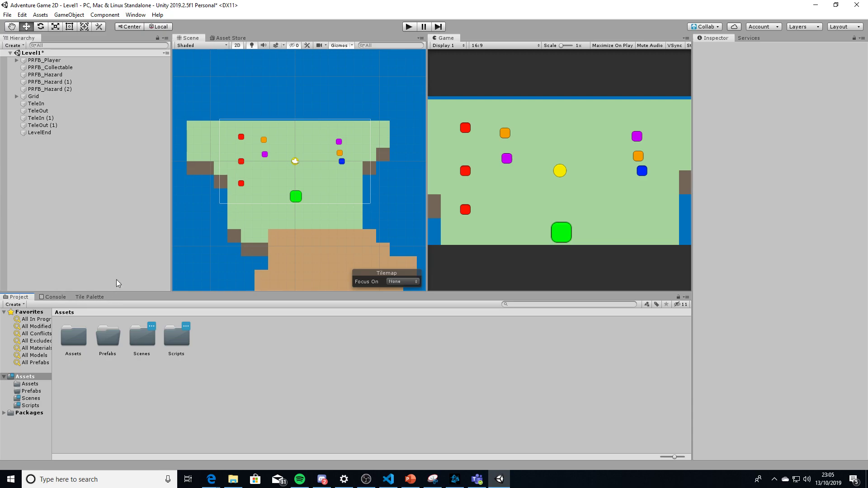
double_click(139, 337)
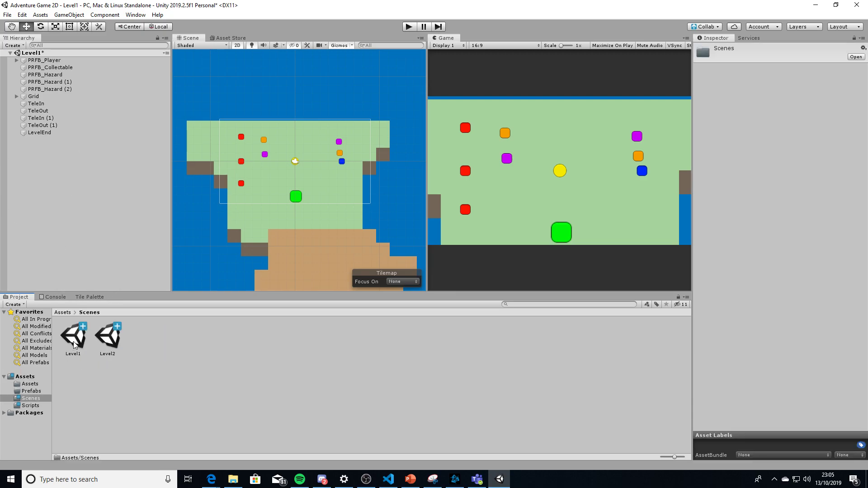
left_click(7, 14)
left_click(22, 49)
- Create a new empty scene
left_click(8, 15)
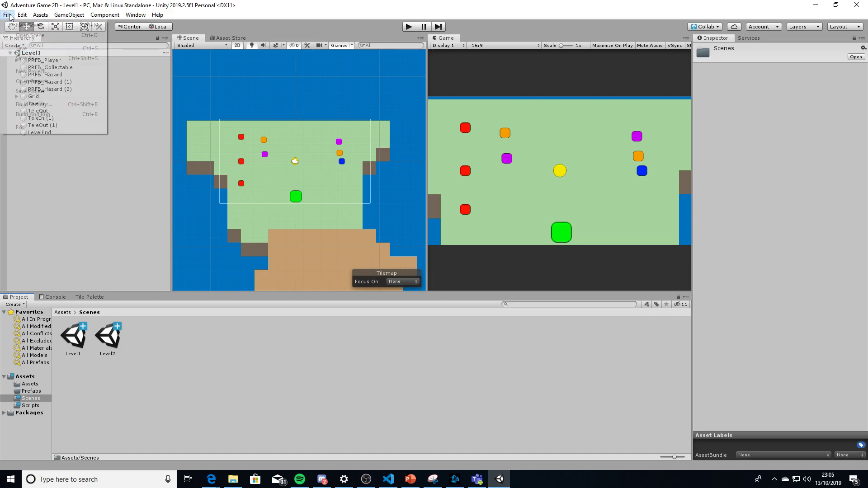
left_click(6, 15)
left_click(7, 15)
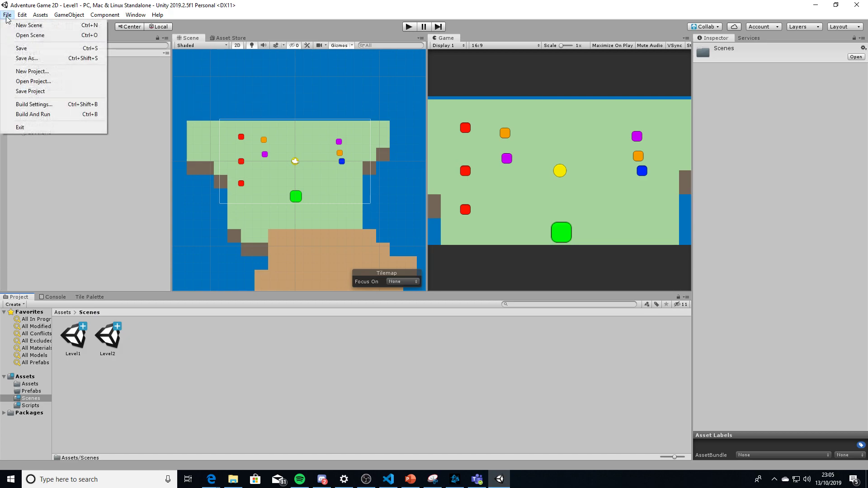
left_click(22, 26)
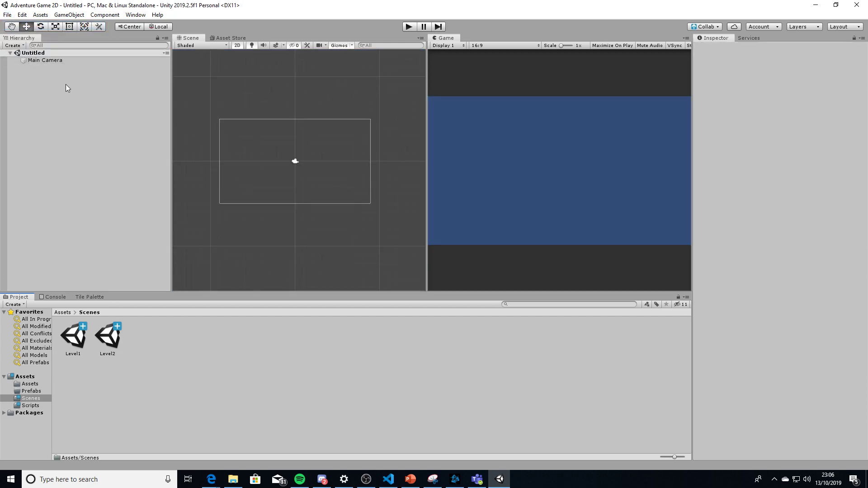
- Save the new scene in the Scenes folder under the name StartMenu
left_click(7, 15)
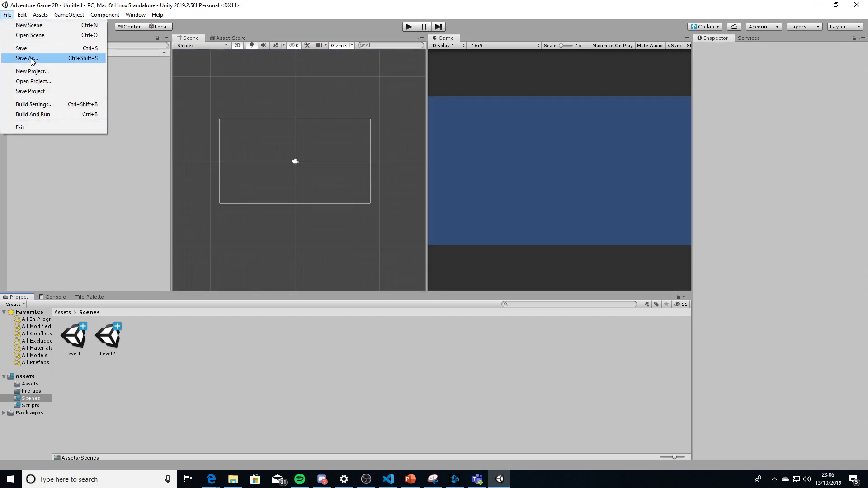
left_click(27, 49)
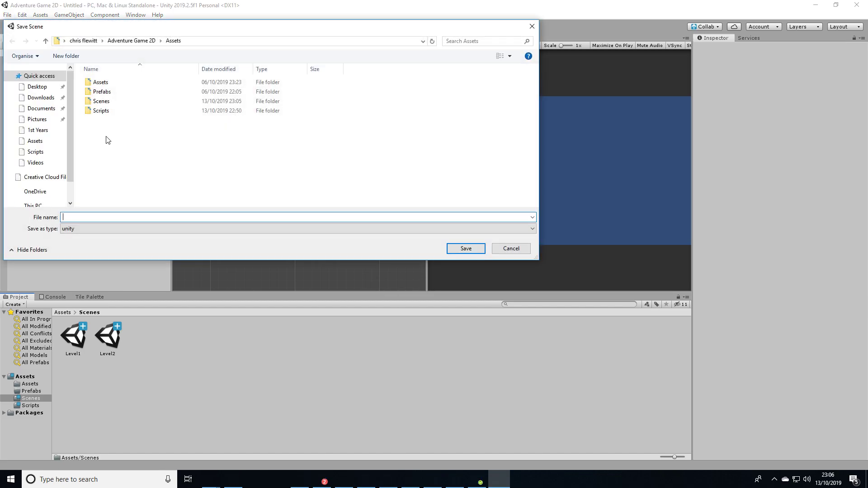
double_click(111, 103)
left_click(98, 217)
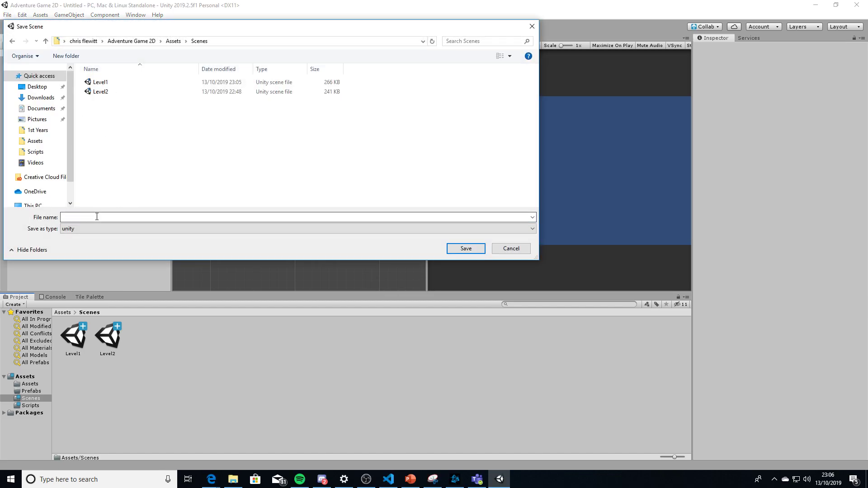
type("StartMenu")
key("Return")
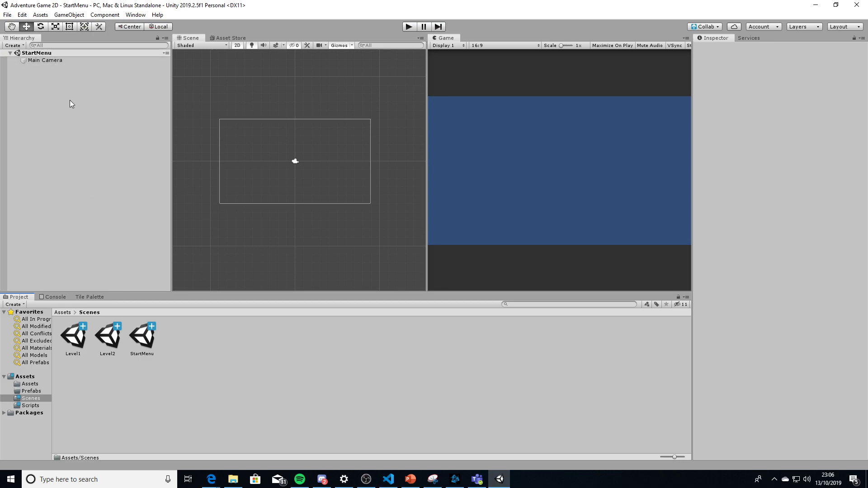
- Add a UI Button to the StartMenu scene
right_click(49, 133)
mouse_move(107, 289)
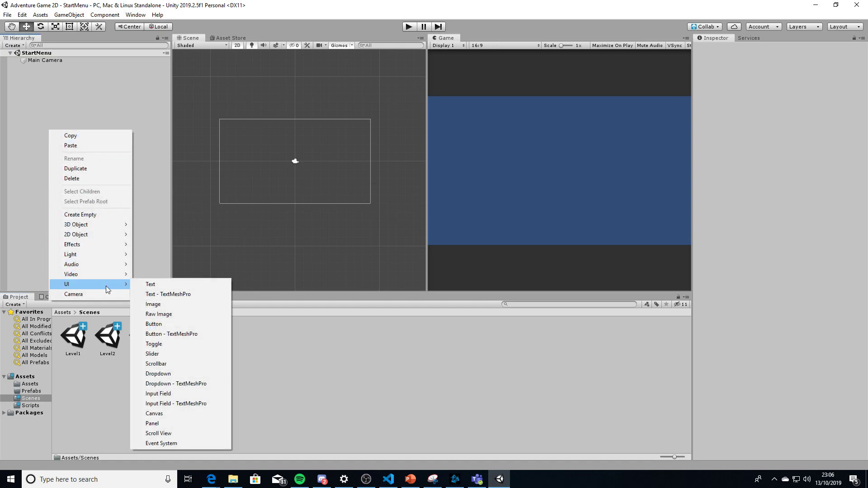
left_click(161, 324)
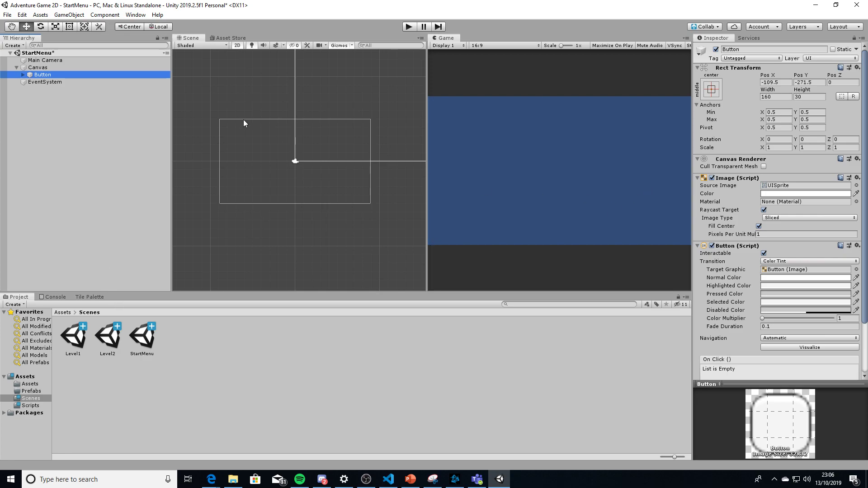
left_click(48, 69)
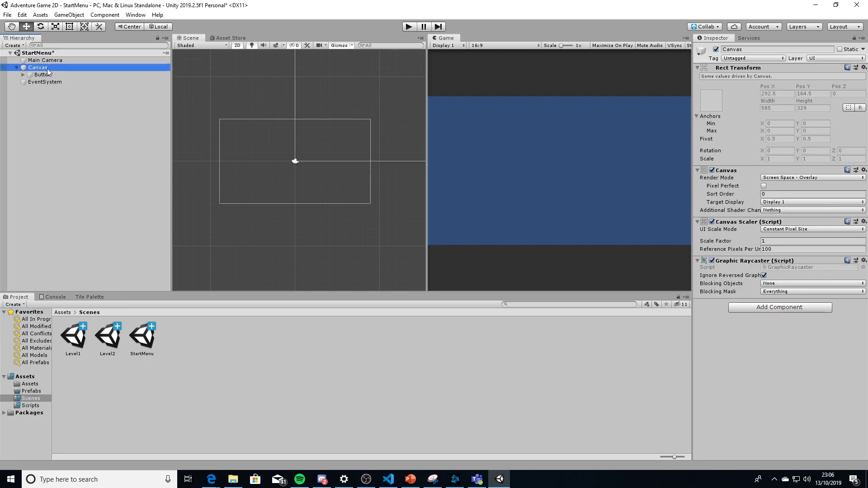
right_click(48, 71)
mouse_move(80, 225)
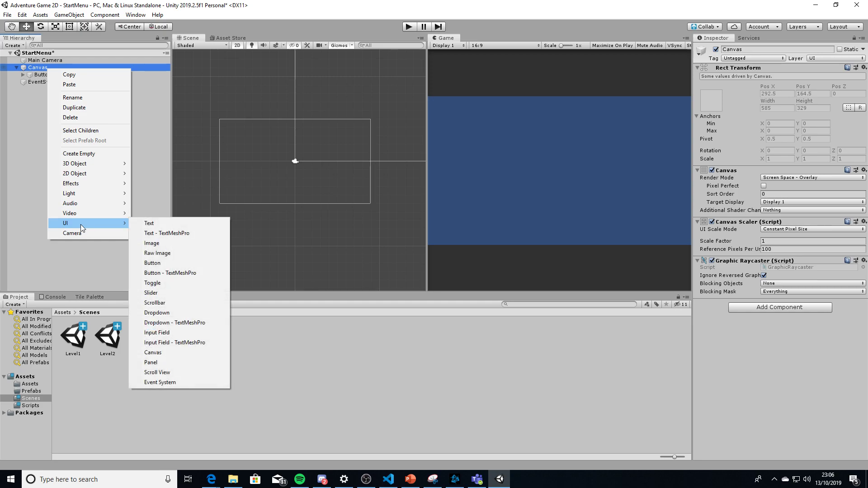
left_click(24, 99)
left_click(49, 75)
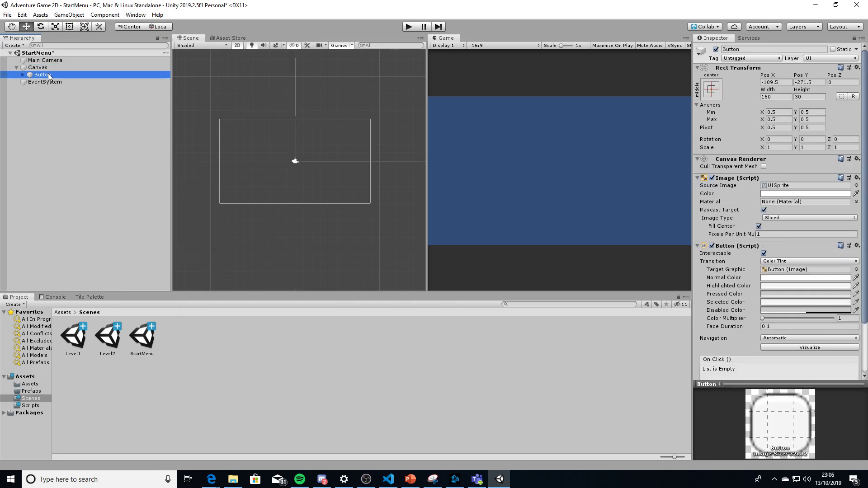
- Add a UI Text object to the Canvas and set its text colour to red (FF0000)
right_click(44, 68)
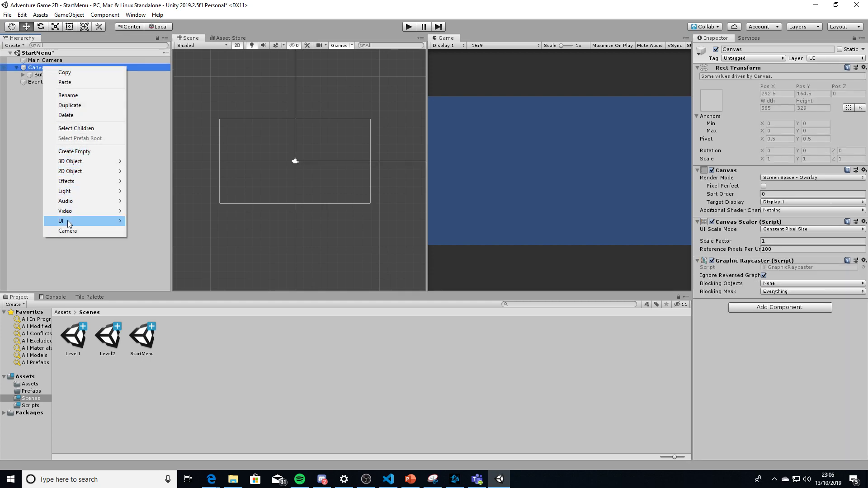
mouse_move(69, 223)
left_click(163, 221)
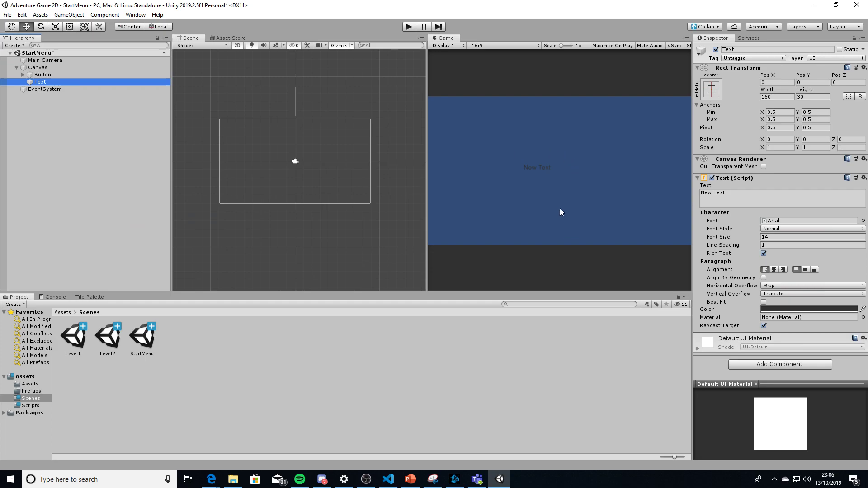
left_click(771, 309)
left_click_drag(57, 71, 80, 62)
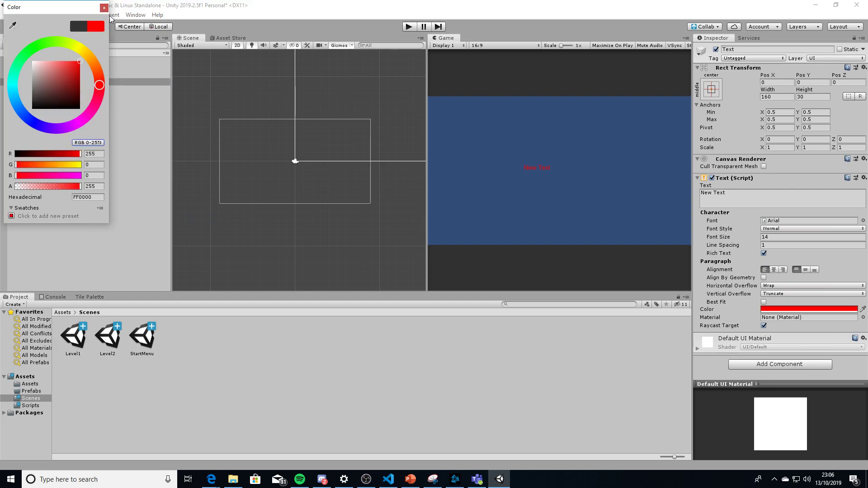
left_click(104, 8)
- Delete the Text object from the Canvas
left_click(57, 75)
left_click(43, 82)
key("Delete")
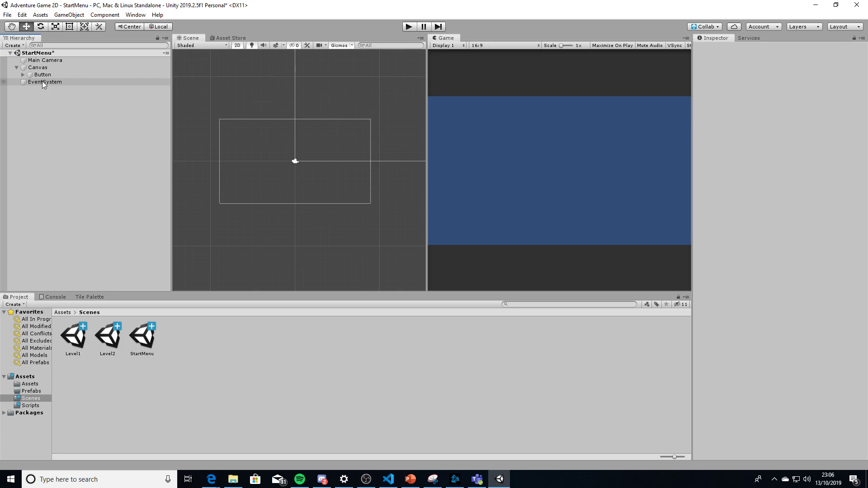
- Move the Button inside the Canvas frame, just below its centre, at about Pos X -4 and Pos Y -43
left_click(42, 75)
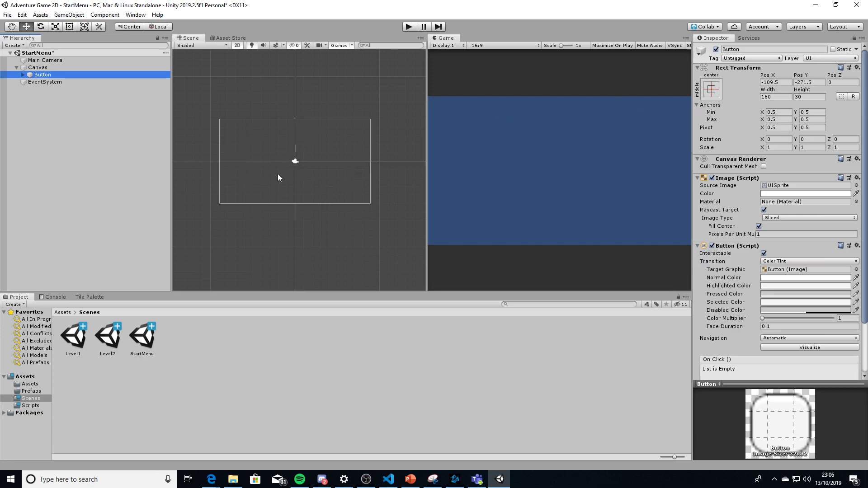
double_click(59, 74)
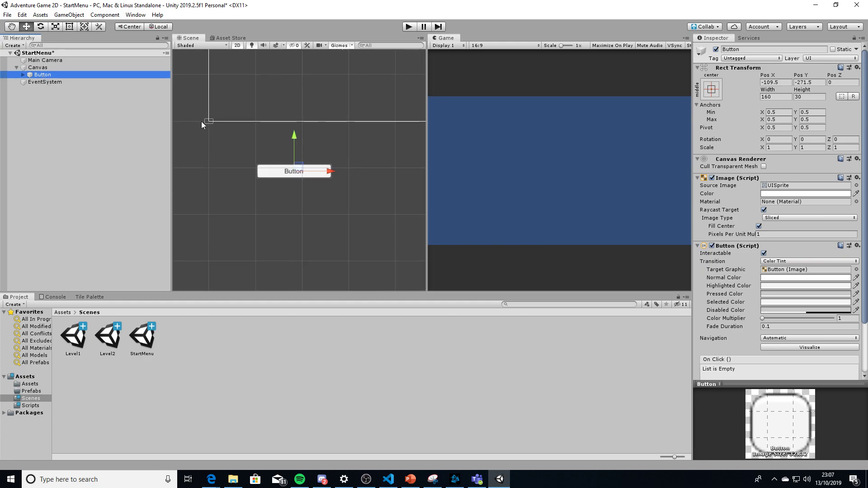
scroll(256, 127, "down", 2)
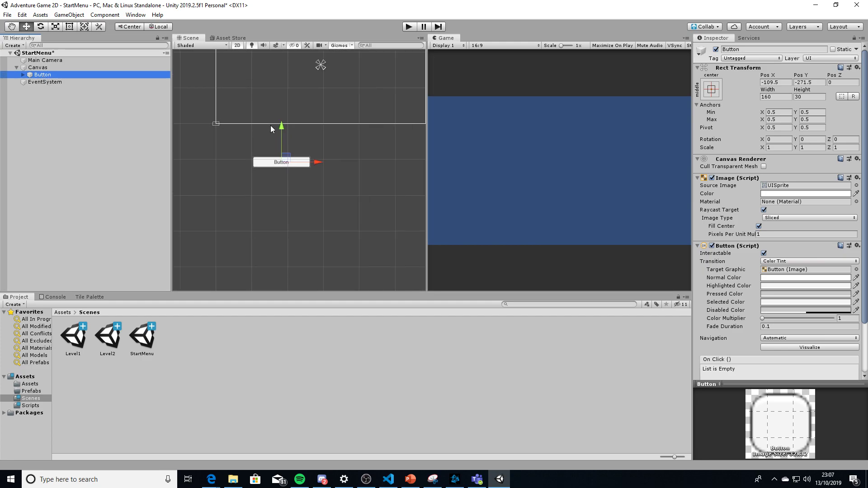
middle_click_drag(333, 134, 306, 208)
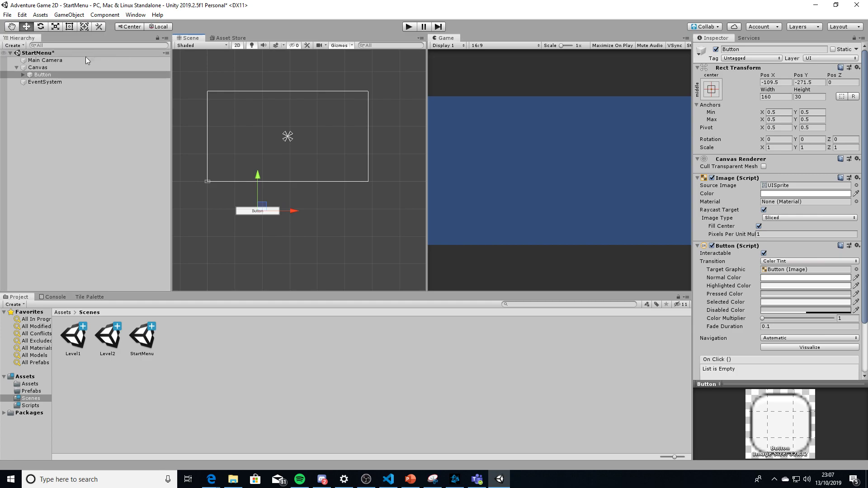
left_click(54, 67)
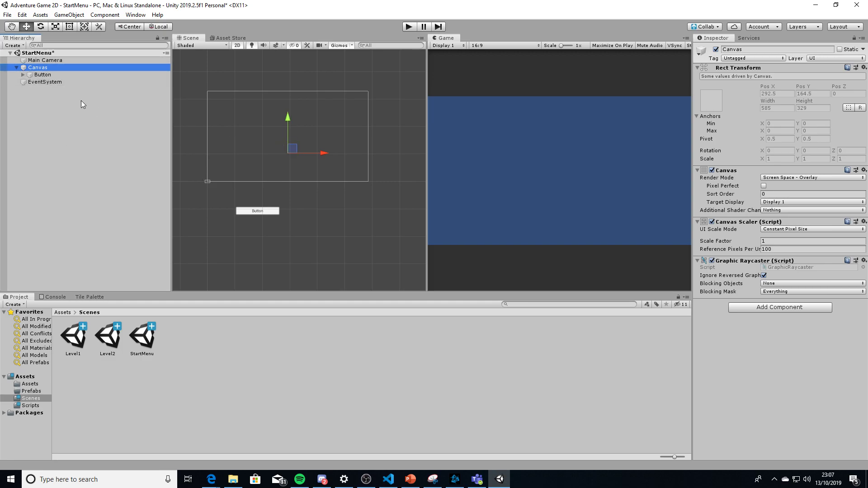
left_click(91, 75)
left_click_drag(264, 208, 293, 145)
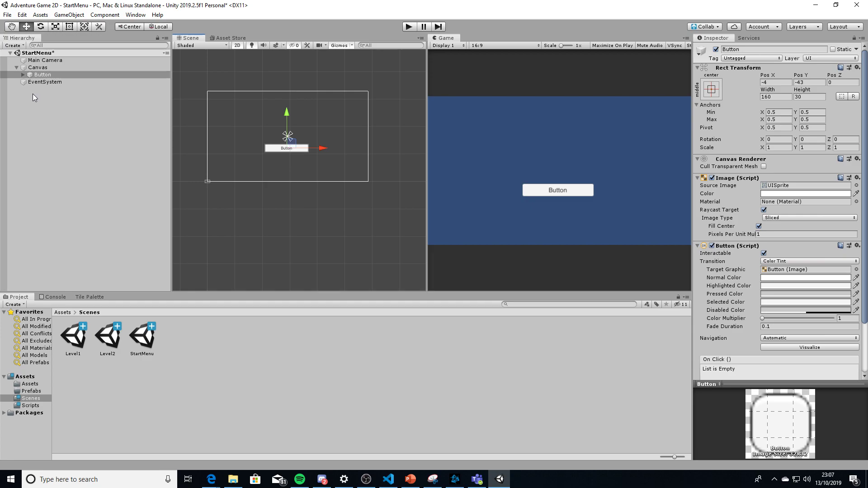
- Widen the Scene view slightly and look at the anchor presets available for the Button
mouse_move(427, 157)
left_mouse_down()
mouse_move(593, 156)
mouse_move(334, 162)
mouse_move(598, 171)
mouse_move(330, 170)
mouse_move(444, 162)
left_mouse_up()
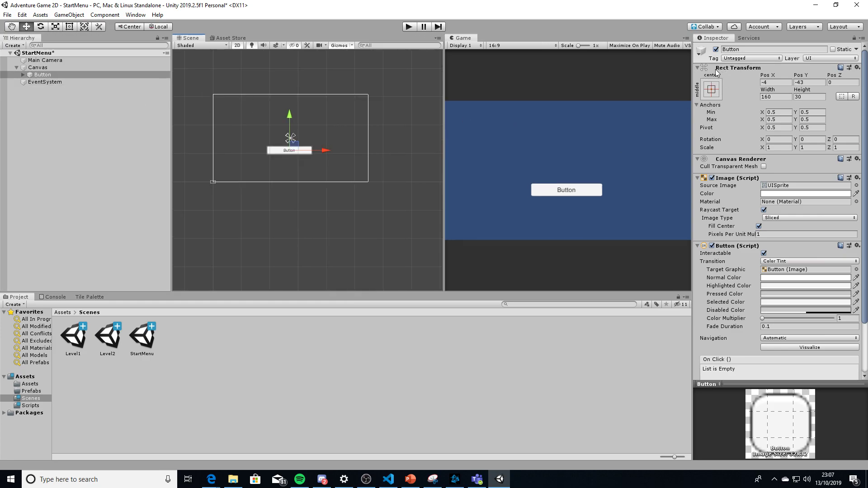
left_click(717, 93)
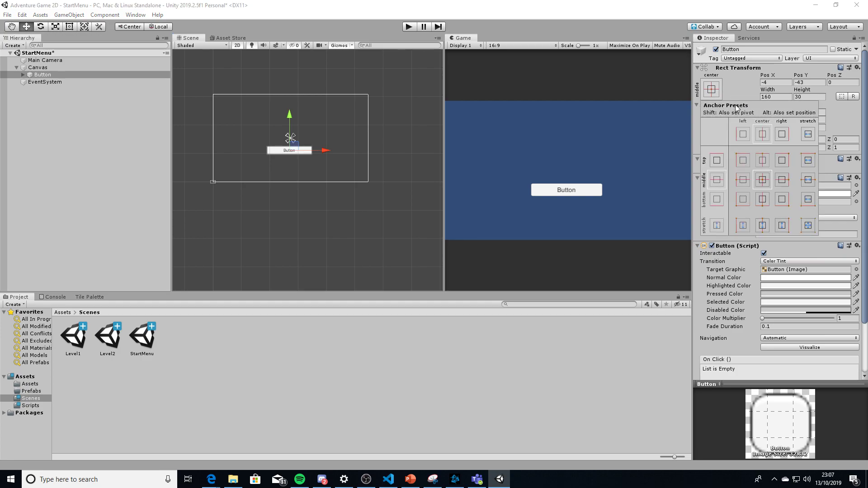
left_click(738, 90)
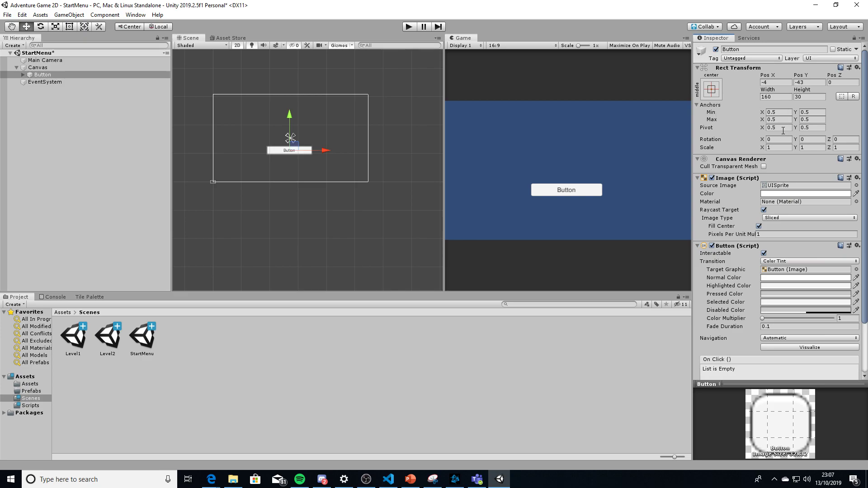
scroll(289, 147, "up", 2)
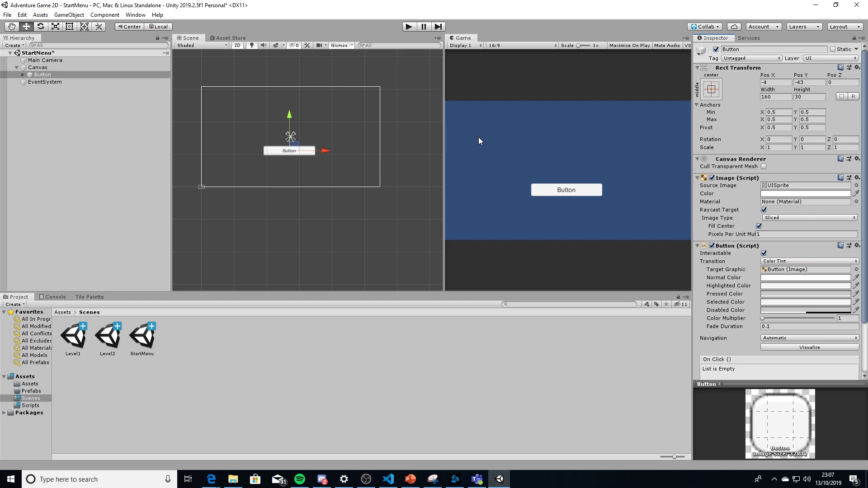
- Set the Button's horizontal anchors to Min X 0.4 and Max X 0.6
mouse_move(719, 128)
left_click(780, 112)
type(".")
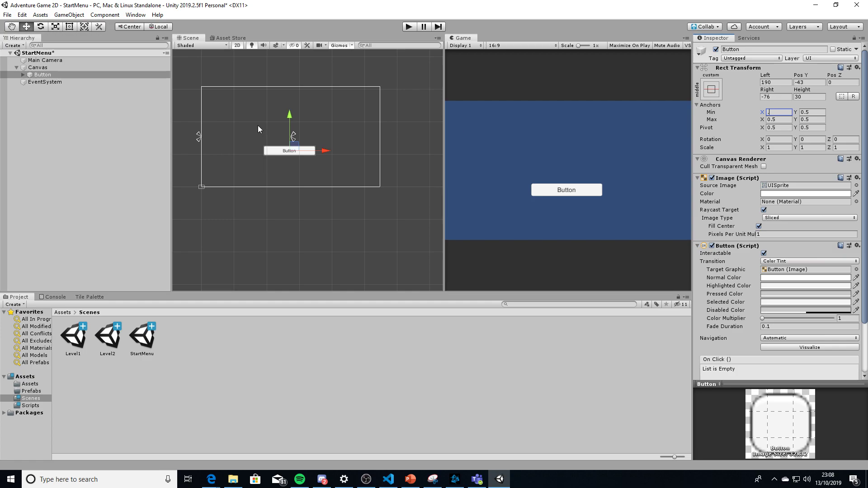
type("4")
left_click(783, 120)
type(".6")
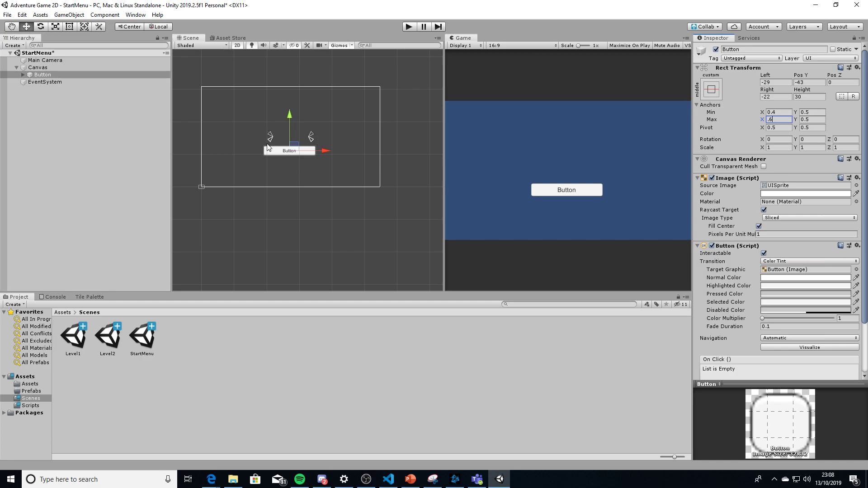
- Set the Button's vertical anchors to Min Y 0.2 and Max Y 0.4
left_click(816, 112)
type(".4")
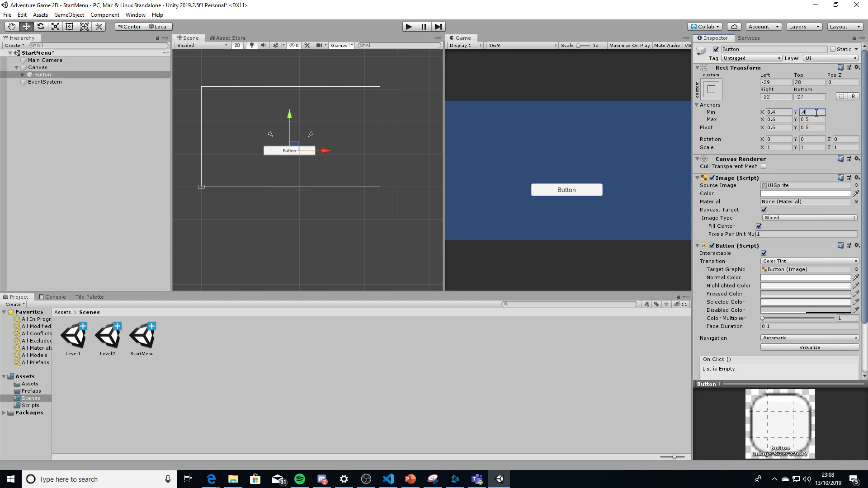
key("BackSpace")
type("3")
type("0.2")
left_click(815, 120)
type(".3")
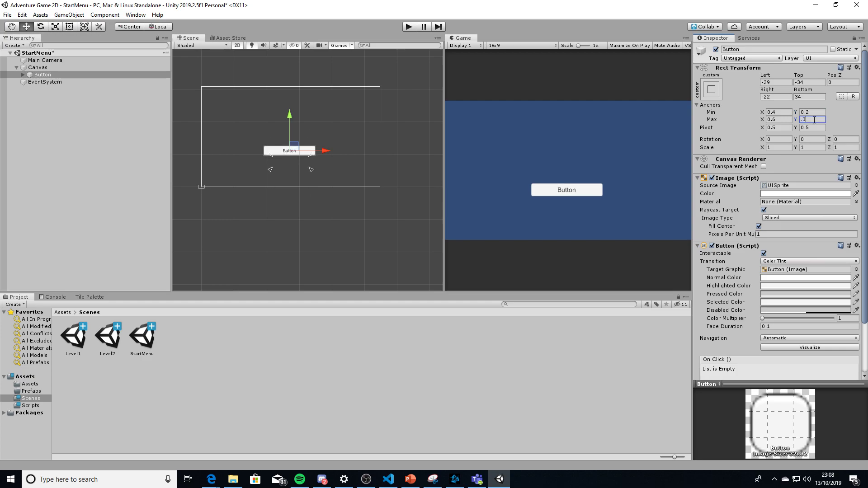
key("BackSpace")
type("4")
- Set the Button's Left, Top, Right and Bottom offsets to 0 so it fills its anchor area
left_click(774, 82)
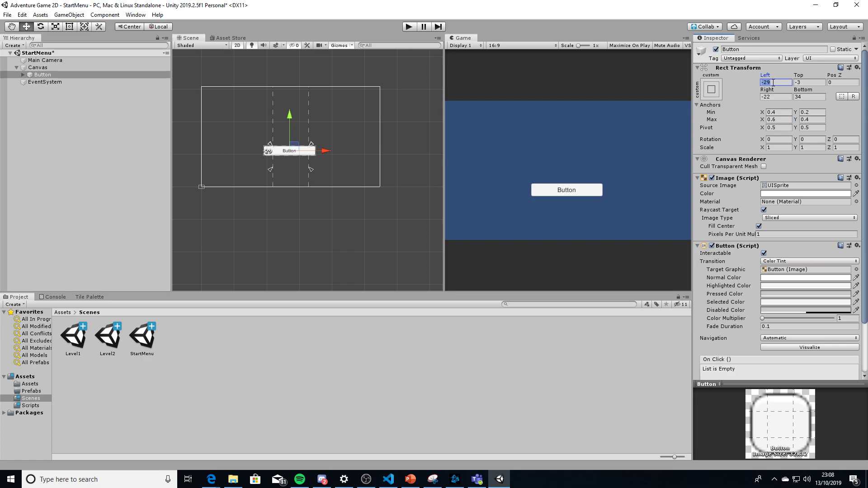
type("0")
key("Tab")
type("0")
key("Tab")
key("Tab")
type("0")
key("Tab")
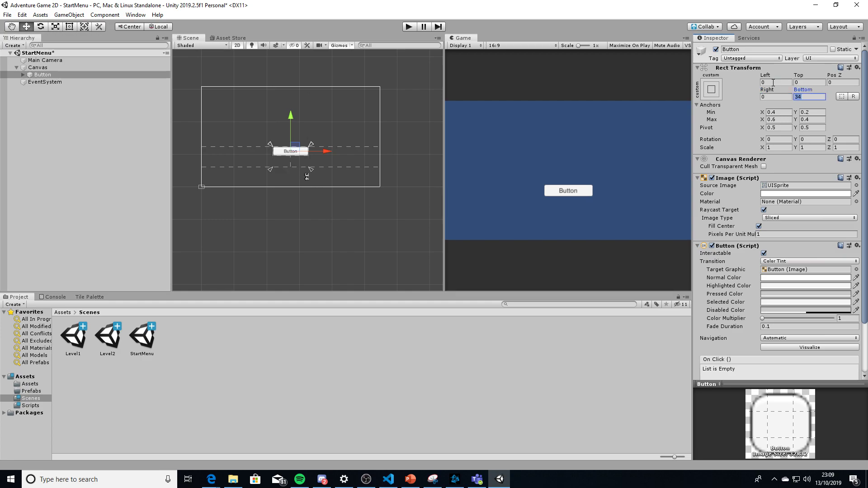
type("0")
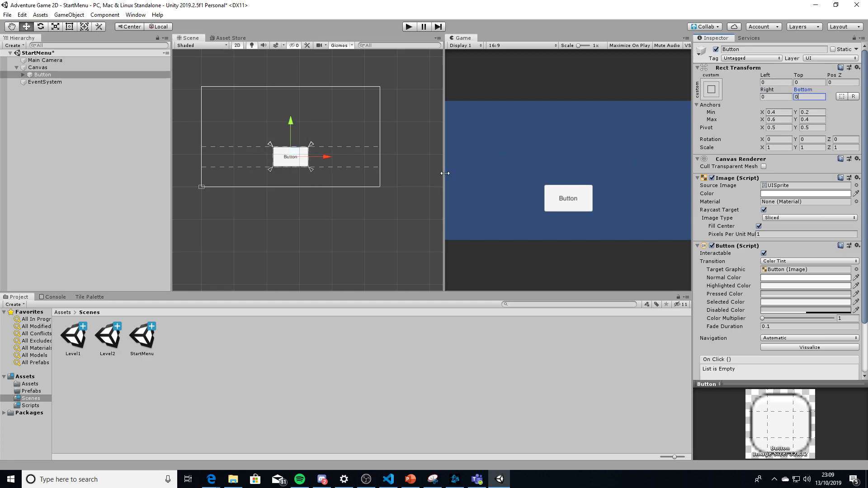
- Change the label of the Button's child Text object to Start
left_click(480, 170)
left_click_drag(442, 168, 485, 199)
left_click(25, 75)
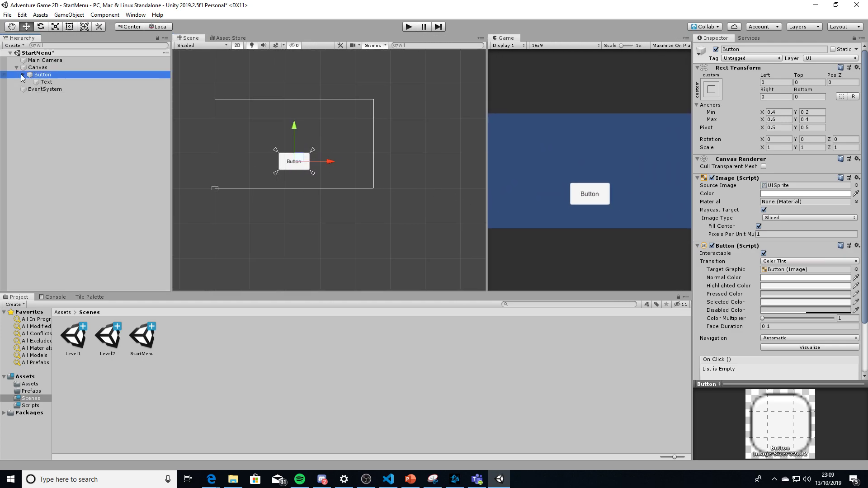
left_click(47, 83)
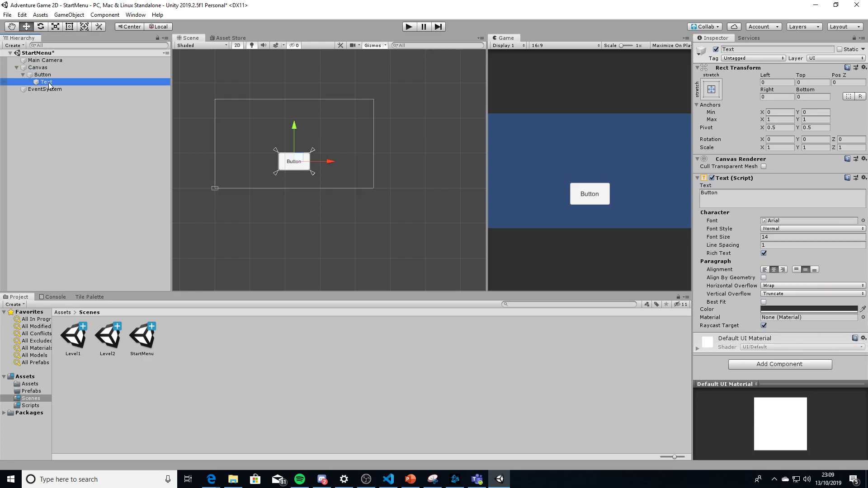
left_click(43, 74)
left_click(47, 82)
left_click(723, 197)
type("Start")
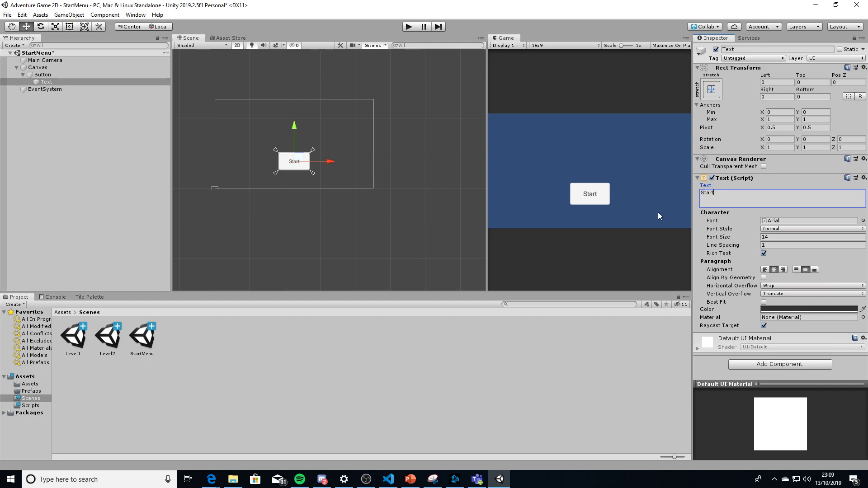
- Turn on Best Fit for the Start label so its font scales with the button
left_click(764, 302)
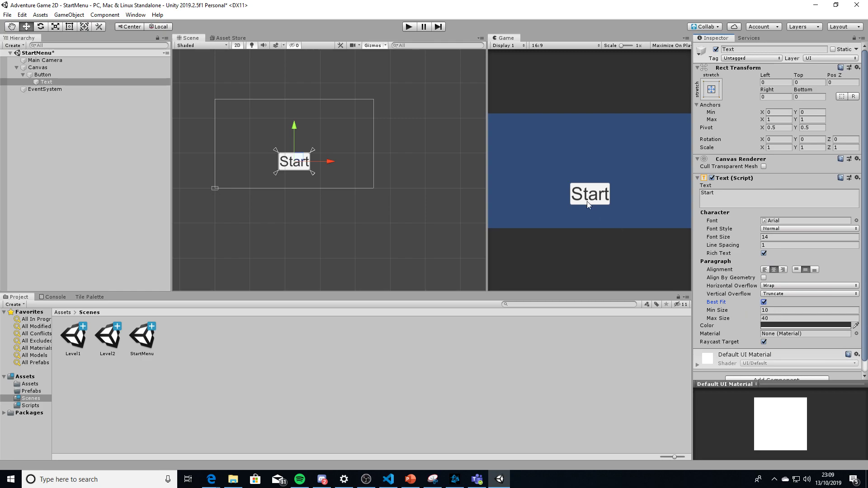
mouse_move(488, 179)
left_mouse_down()
mouse_move(335, 182)
mouse_move(610, 175)
mouse_move(442, 181)
mouse_move(490, 181)
left_mouse_up()
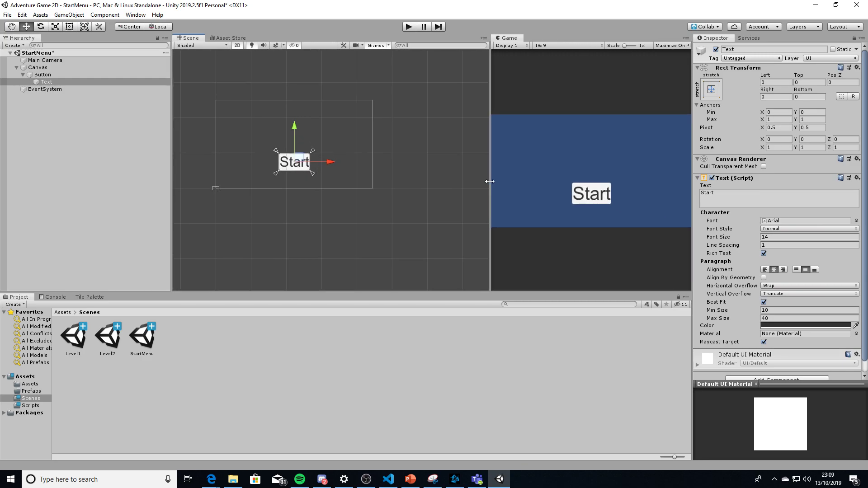
scroll(744, 207, "down", 1)
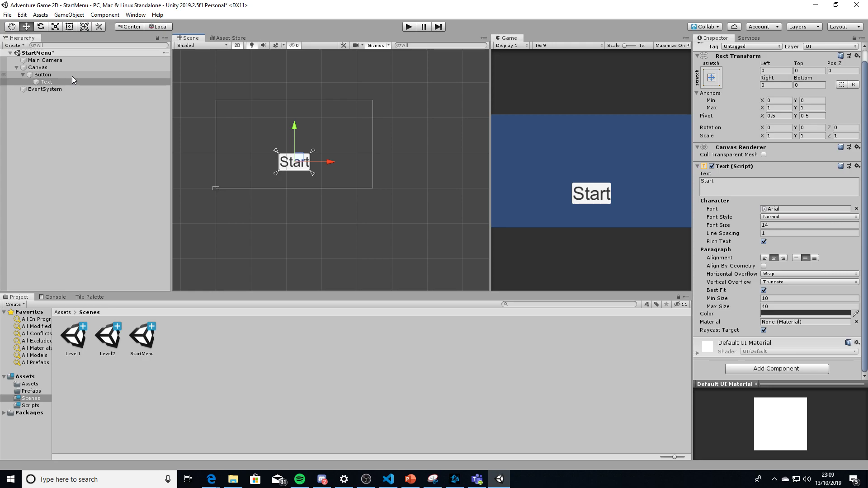
- Play the scene, try the Start button several times in the Game view, and stop playing
left_click(408, 27)
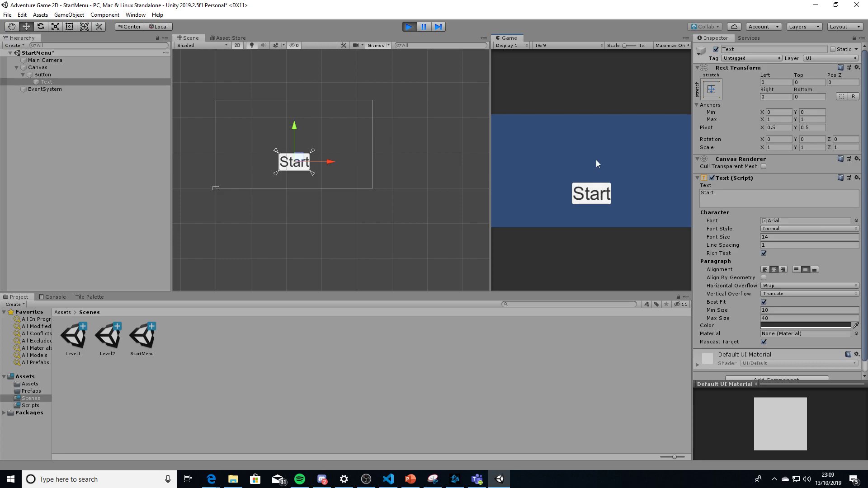
left_click(591, 191)
left_click(591, 189)
left_click(591, 189)
left_click(591, 192)
left_click(592, 193)
left_click(408, 26)
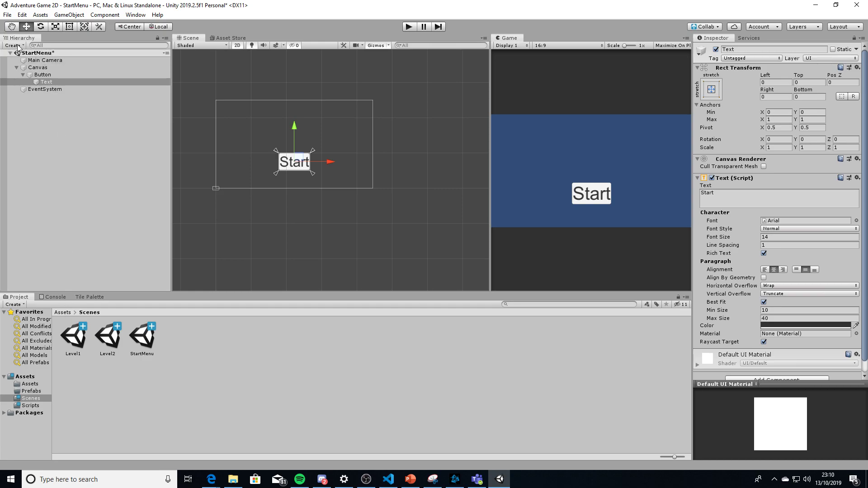
- Add the StartMenu scene to Scenes In Build in the Build Settings and close them
left_click(7, 15)
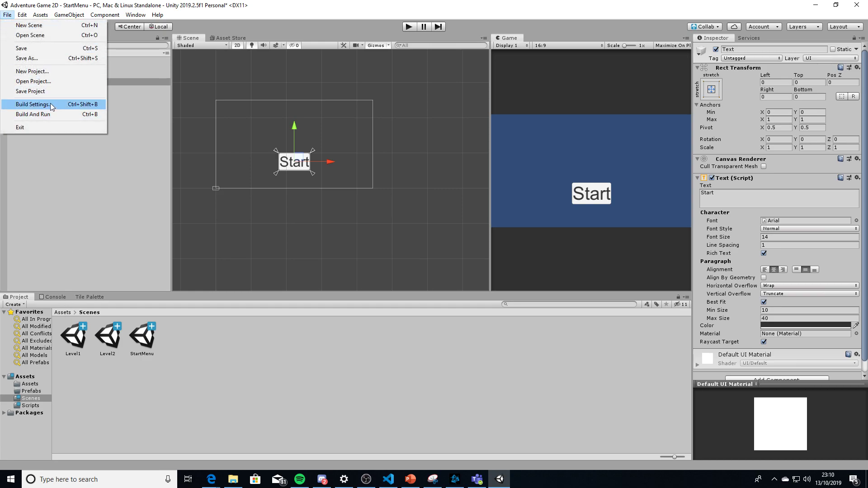
left_click(37, 108)
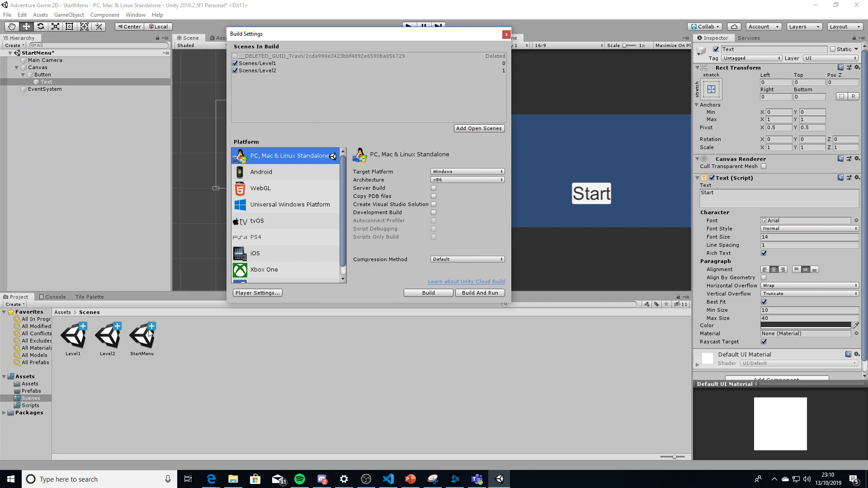
left_click_drag(145, 337, 267, 88)
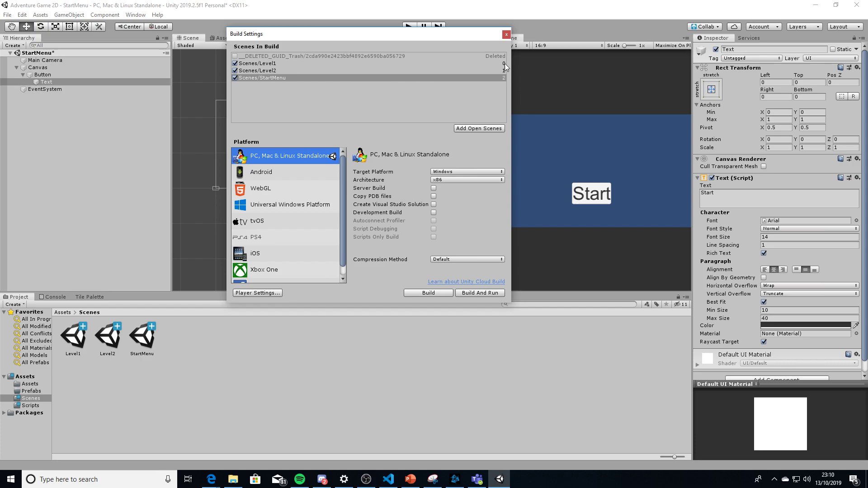
left_click(507, 34)
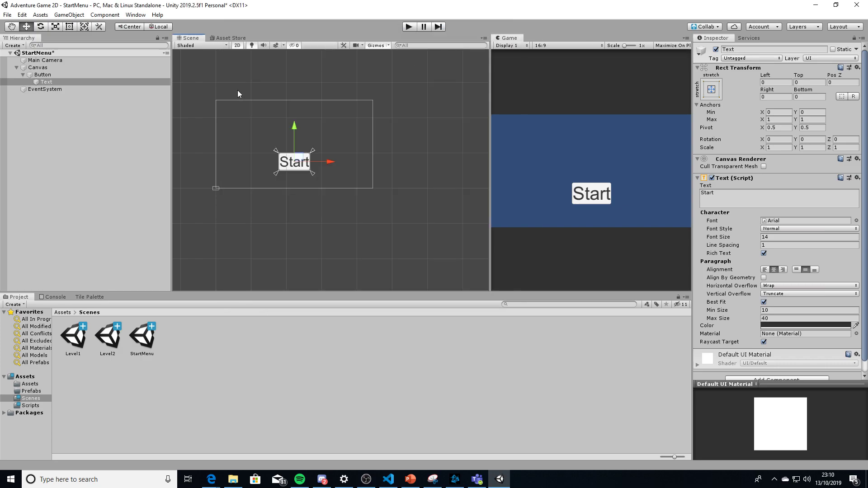
- Create a C# script named StartButton in the Assets Scripts folder
left_click(63, 312)
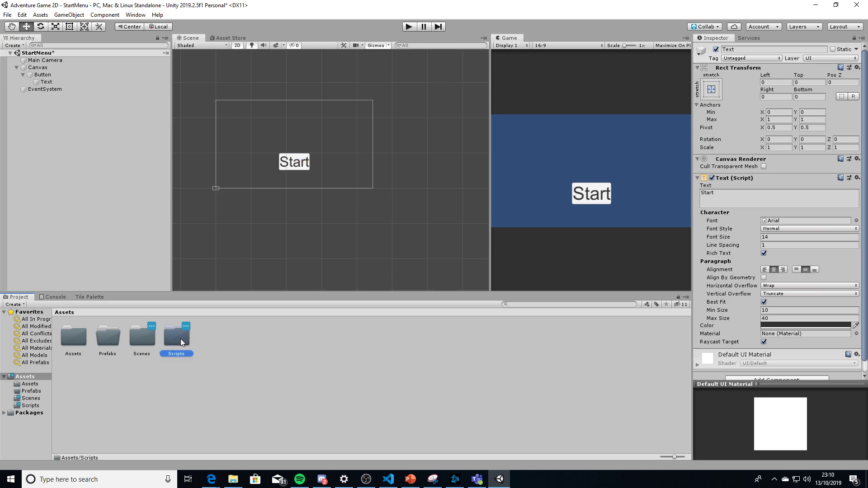
double_click(180, 338)
right_click(275, 362)
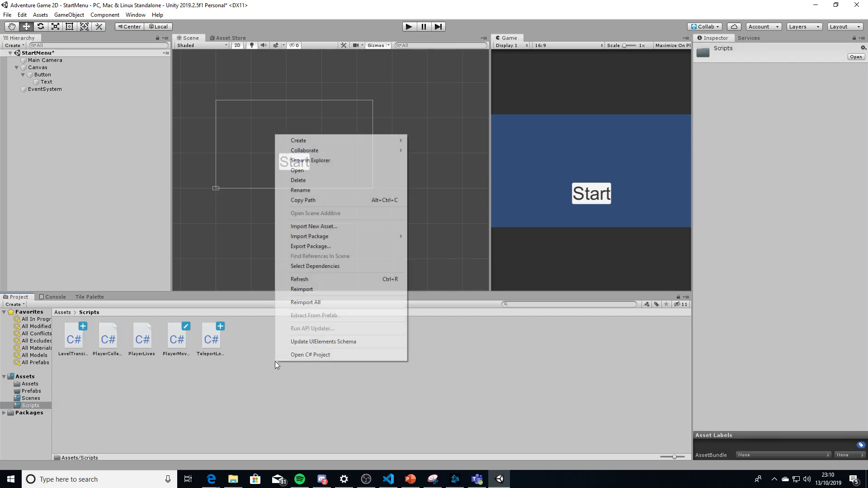
mouse_move(337, 140)
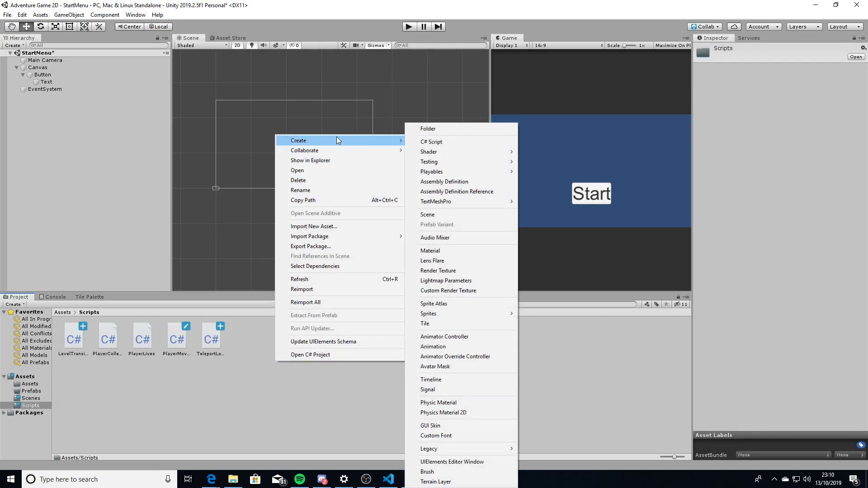
left_click(432, 142)
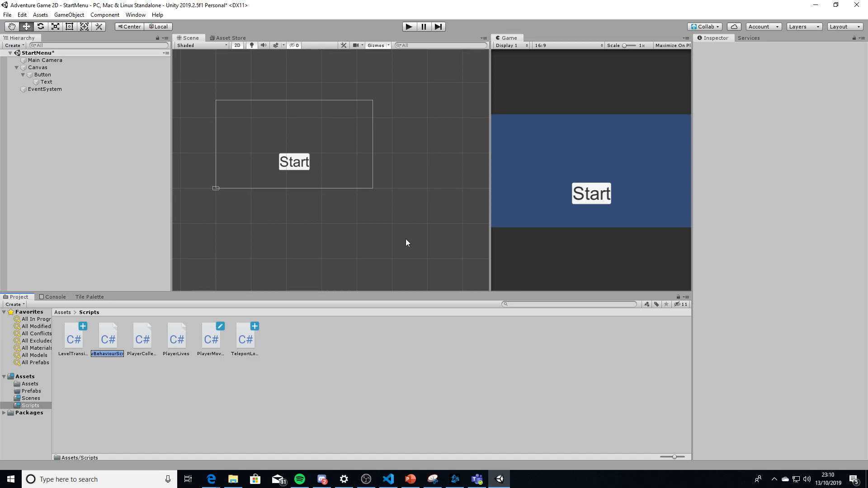
type("StartButton")
key("Return")
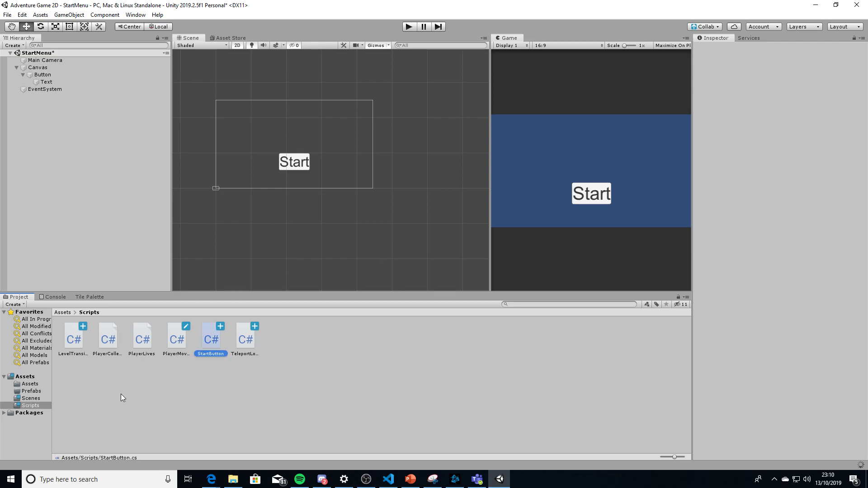
- Open the StartButton script in Visual Studio Code and add "using UnityEngine.SceneManagement;" below the existing using directives
double_click(211, 342)
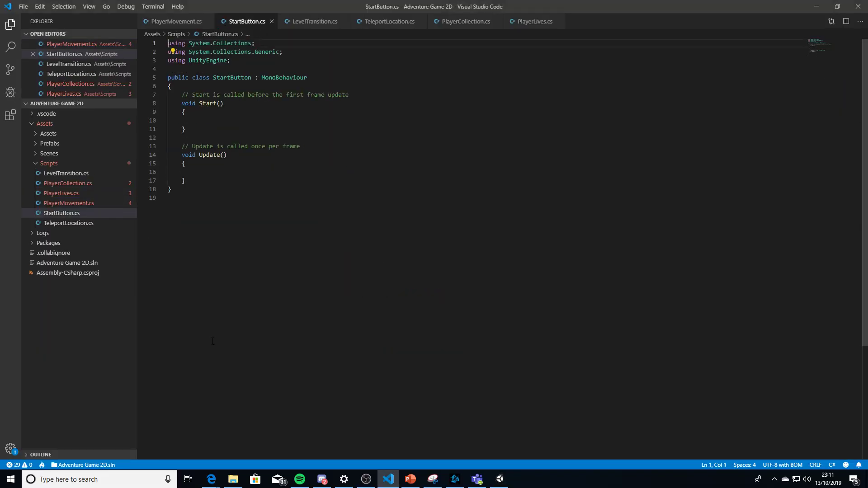
left_click(244, 61)
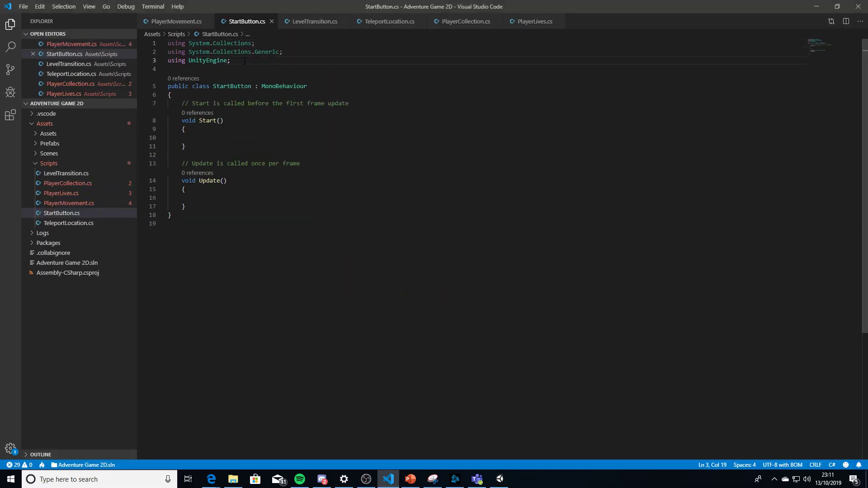
key("Return")
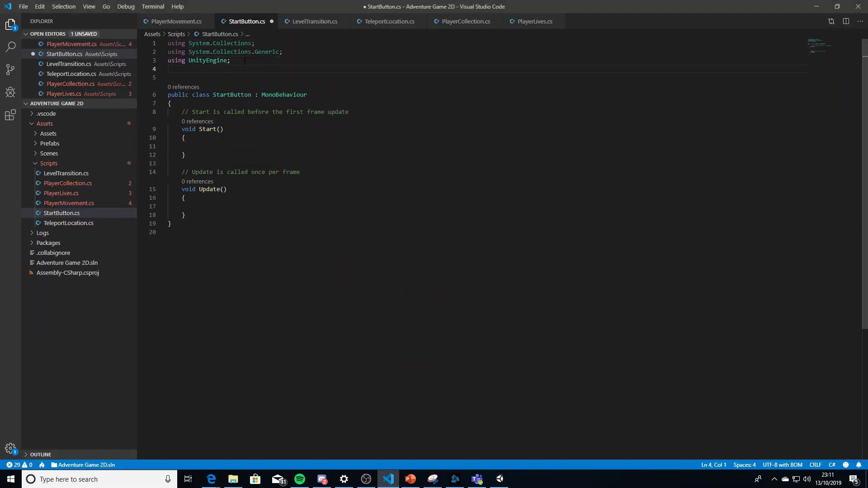
type("using Unity")
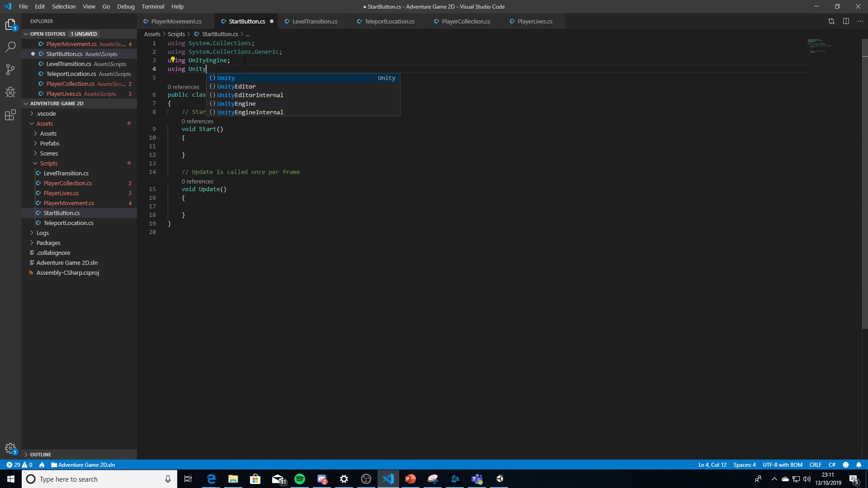
type("Engine.")
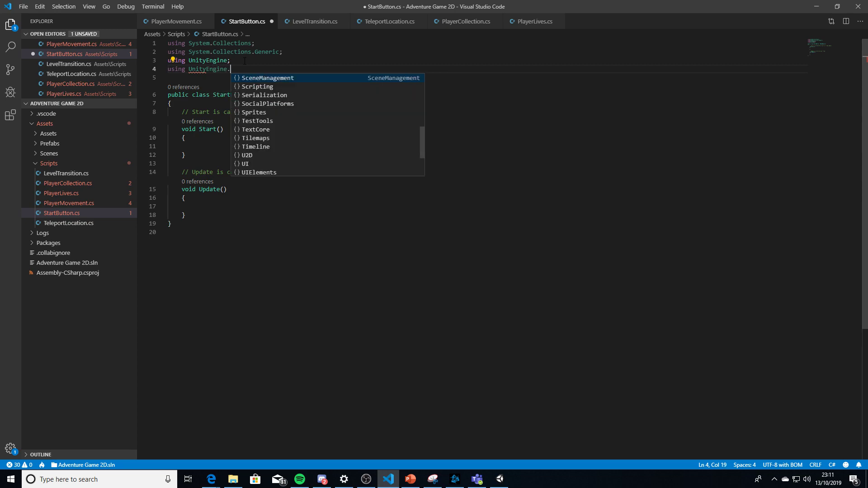
left_click(274, 78)
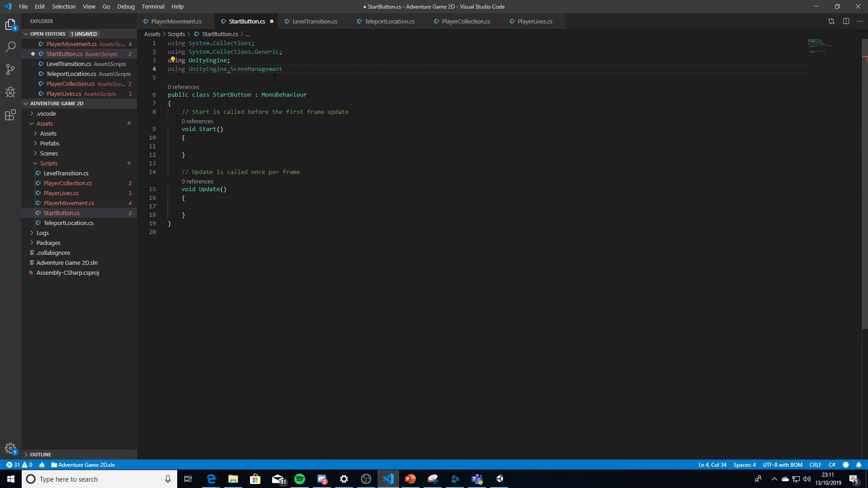
type(";")
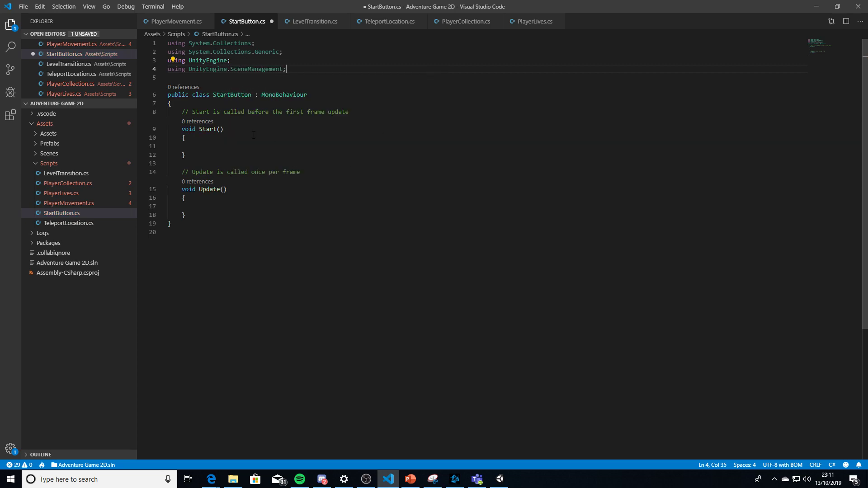
- Declare "public int FirstLevel;" at the start of the StartButton class and save the script
left_click(195, 104)
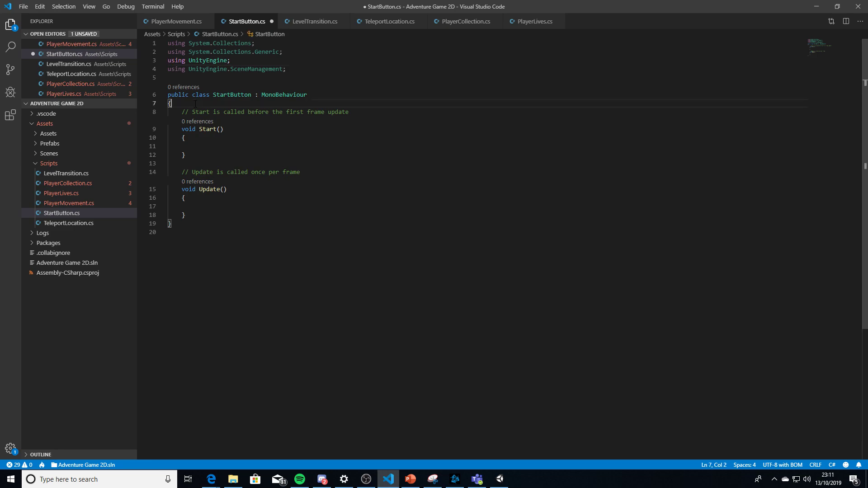
key("Return")
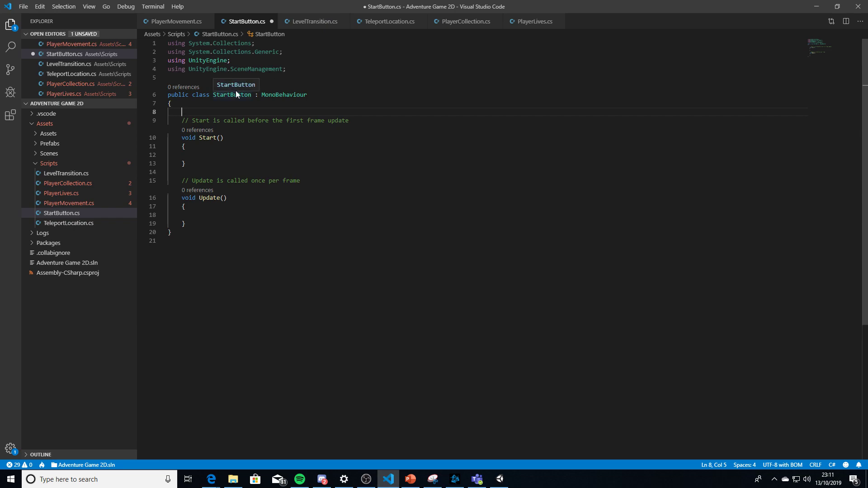
type("public ")
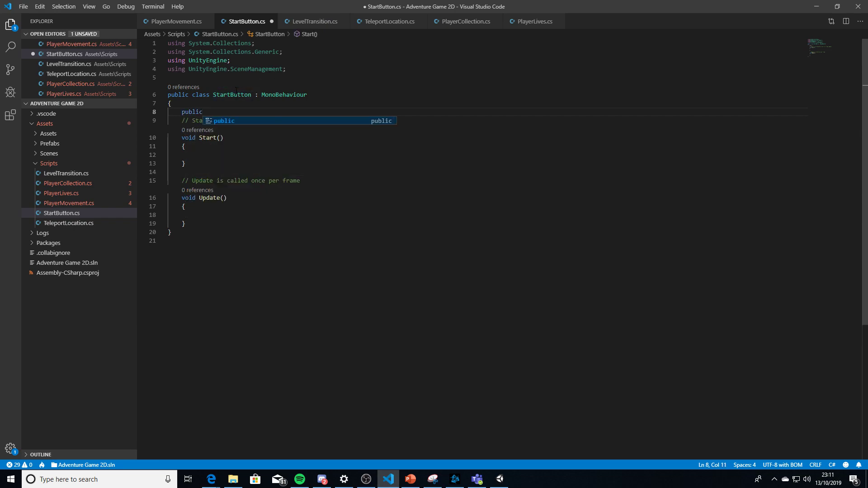
type("int ")
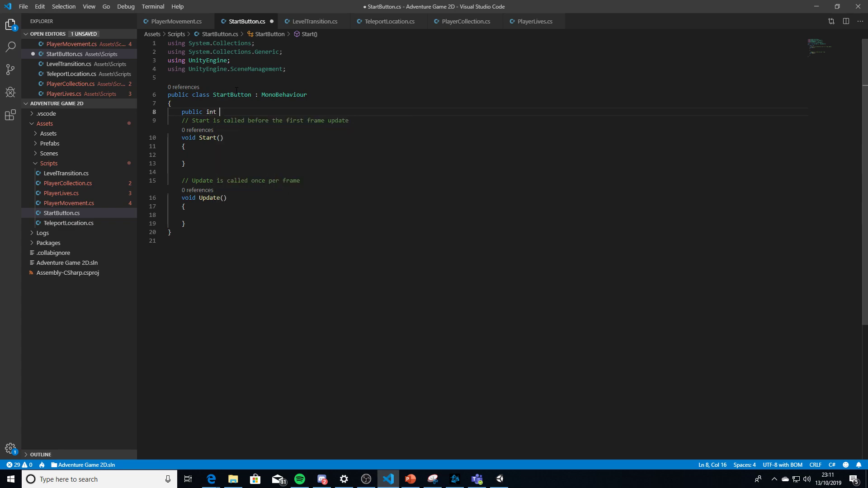
type("FirstLevel;")
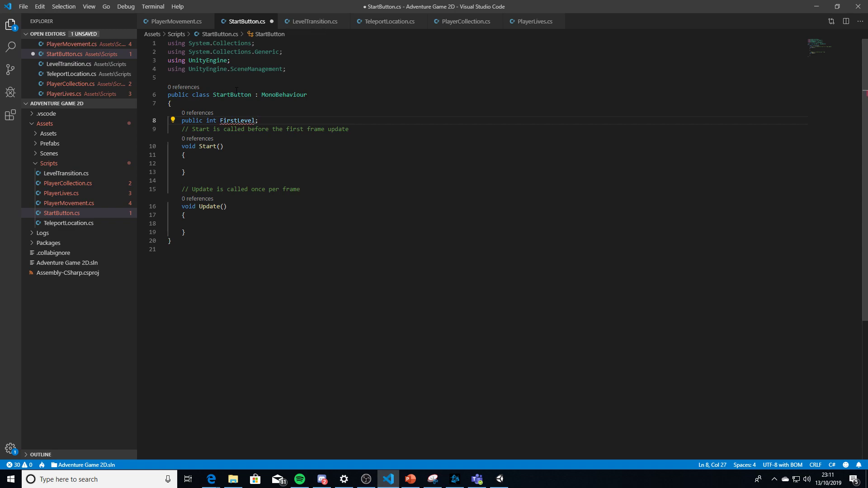
key("ctrl+s")
- Add an empty public void method named StartButton () below the Update method
left_click(200, 232)
key("Return")
key("Return")
type("public void ")
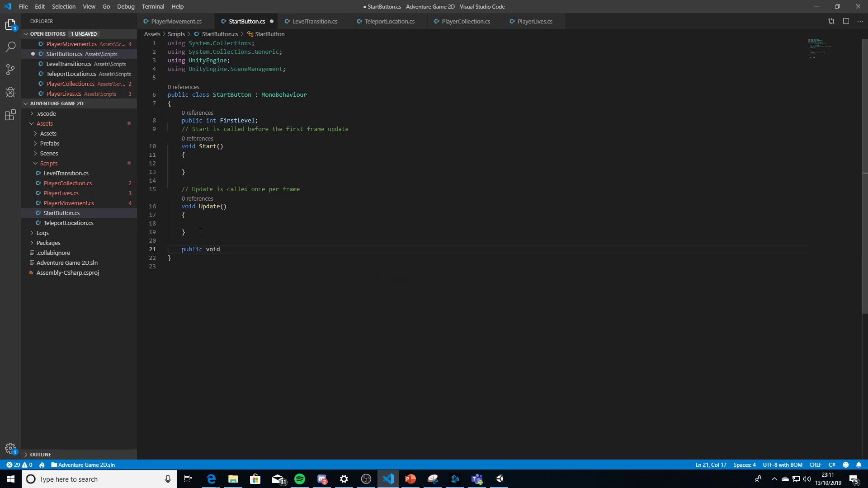
type("StartButton")
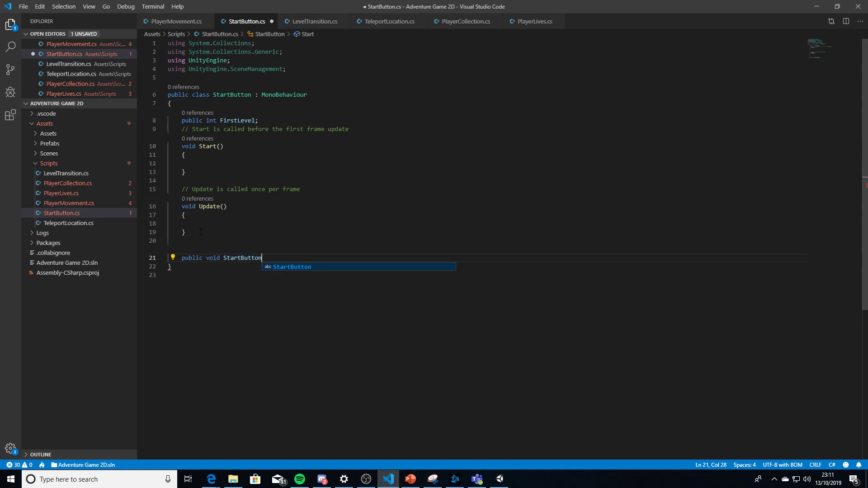
type(" () {")
key("Return")
- Add "SceneManager.LoadScene(FirstLevel);" to the body of the StartButton () method and save the script
type("Scene")
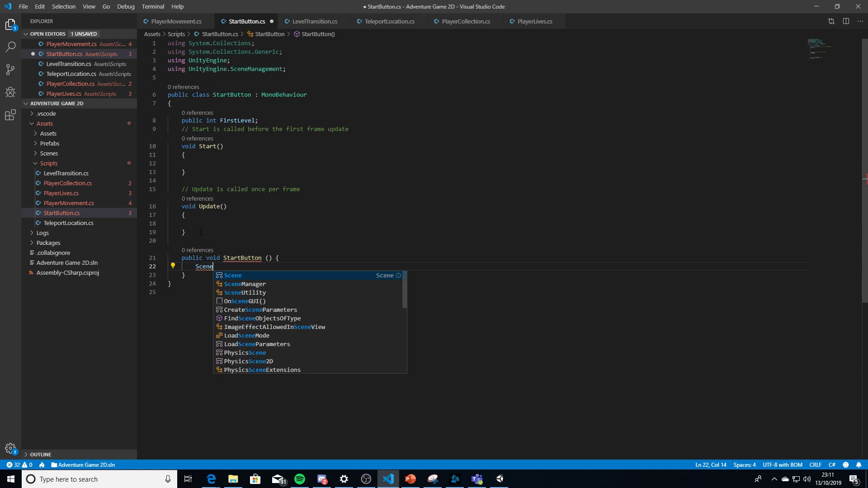
left_click(260, 284)
type(".L")
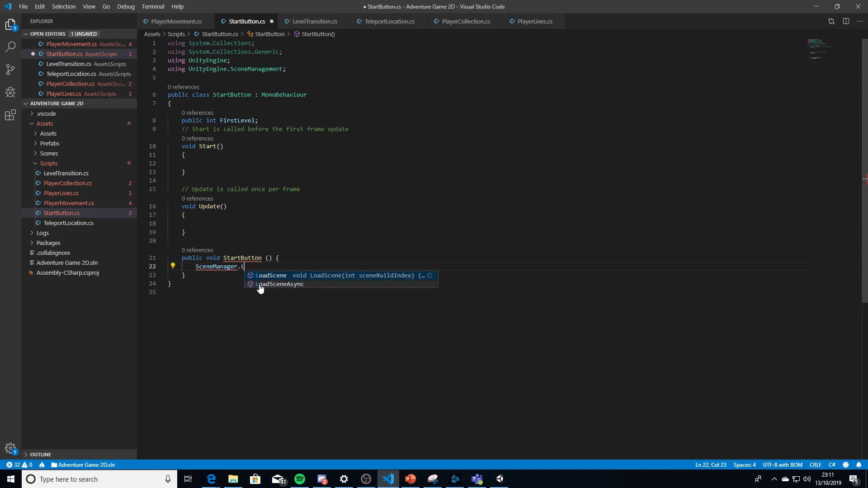
left_click(277, 276)
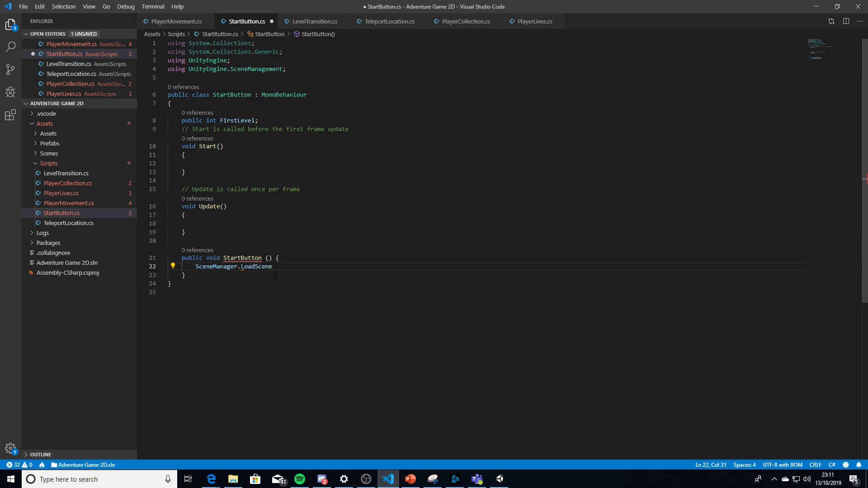
type("(")
type("fir")
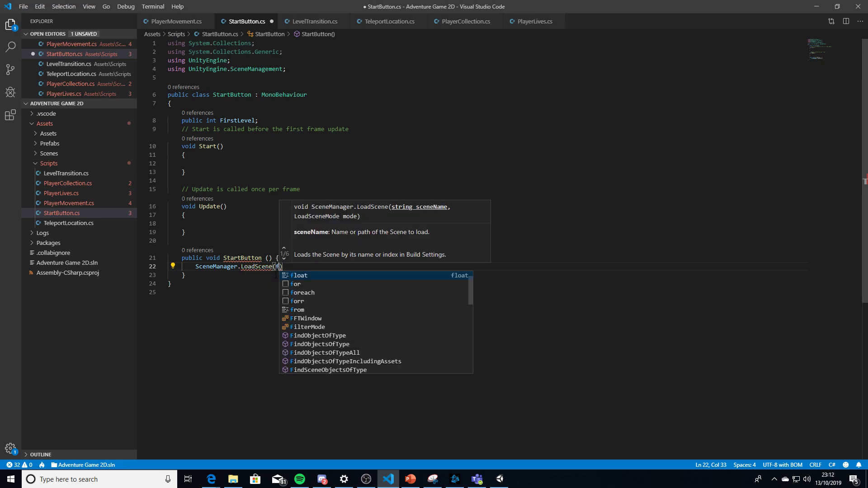
left_click(323, 269)
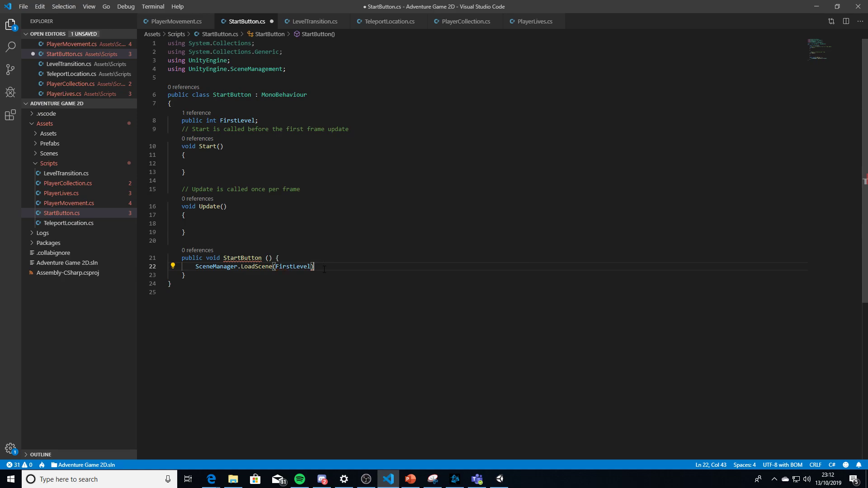
type(";")
key("ctrl+s")
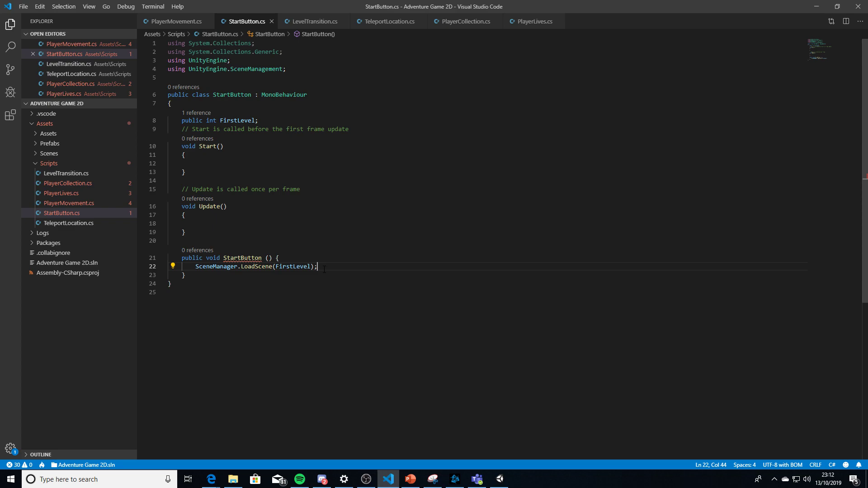
- Rename the StartButton method to StartButtonClick and save the script
left_click(262, 259)
type("Click")
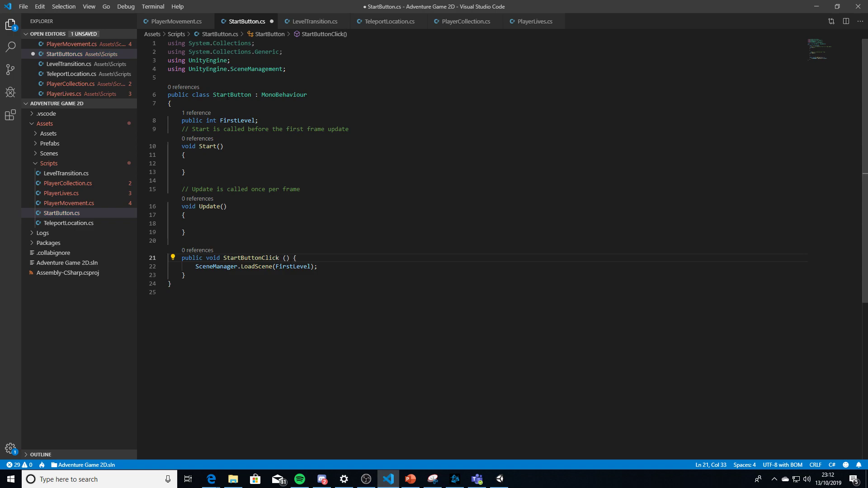
double_click(236, 94)
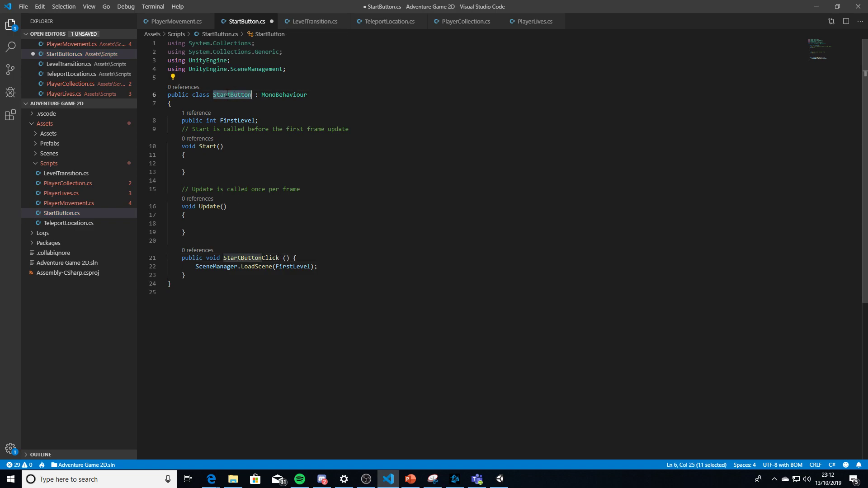
left_click(365, 240)
double_click(244, 258)
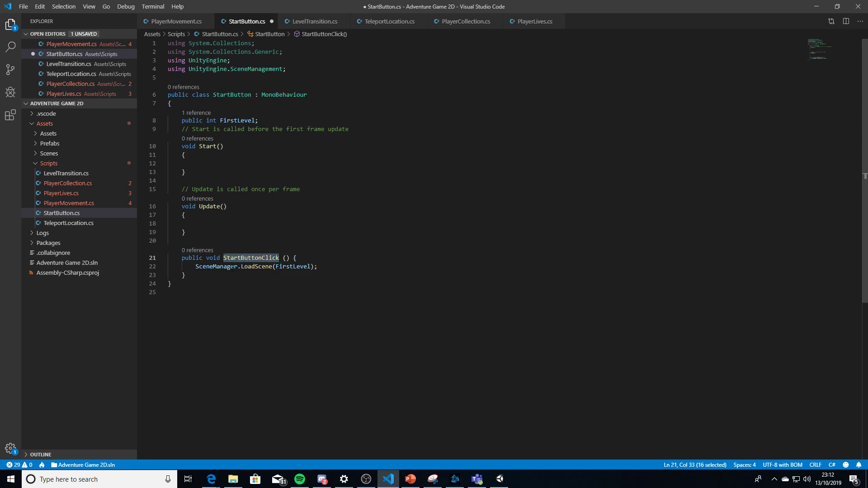
key("ctrl+s")
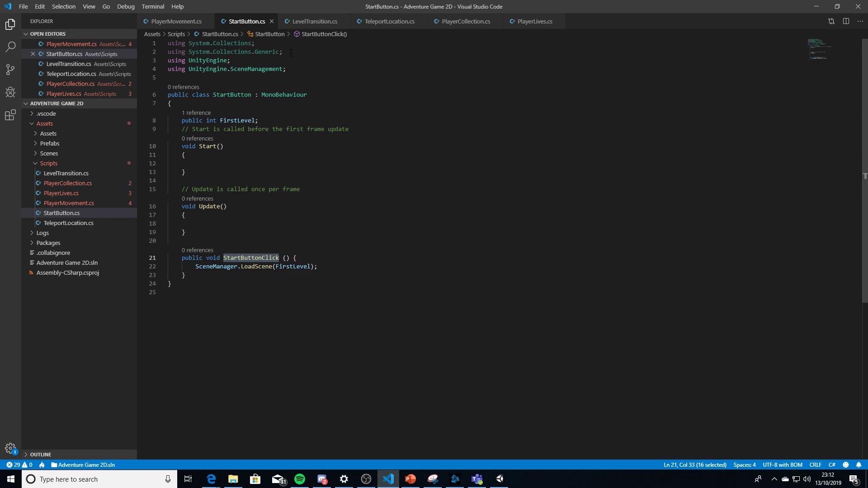
- Switch back to Unity and attach the StartButton script to the Button object as a component
left_click(822, 7)
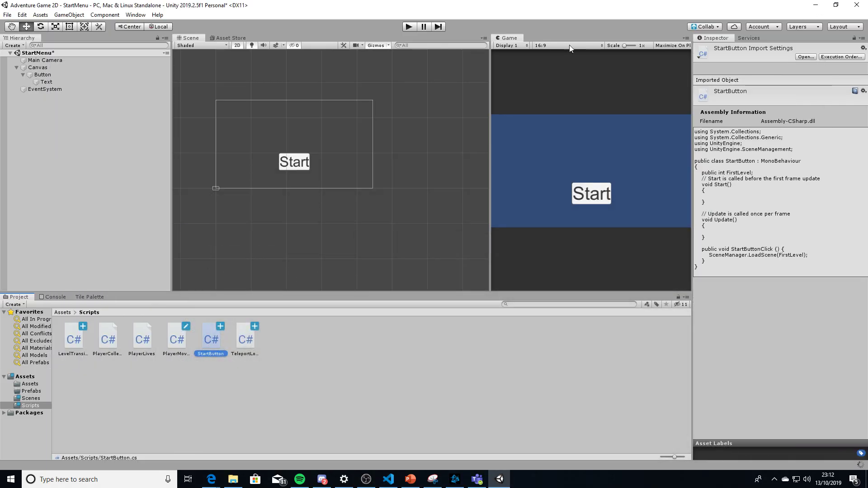
left_click(48, 75)
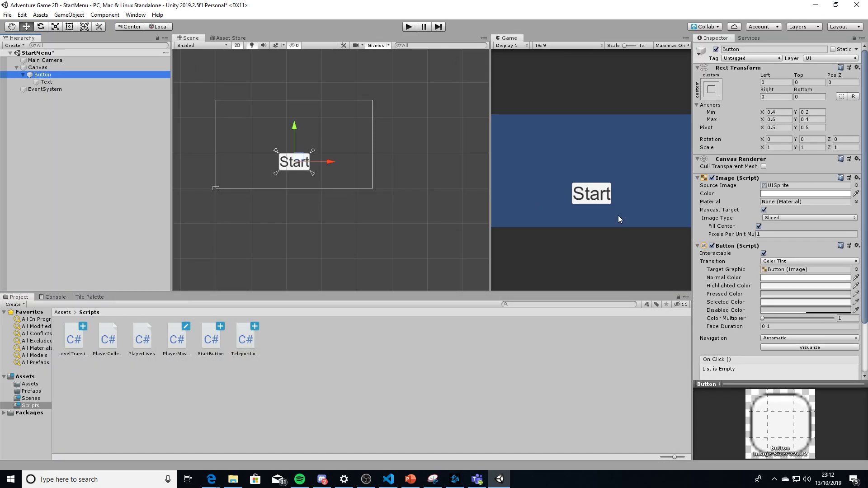
scroll(764, 236, "down", 3)
left_click_drag(210, 340, 790, 181)
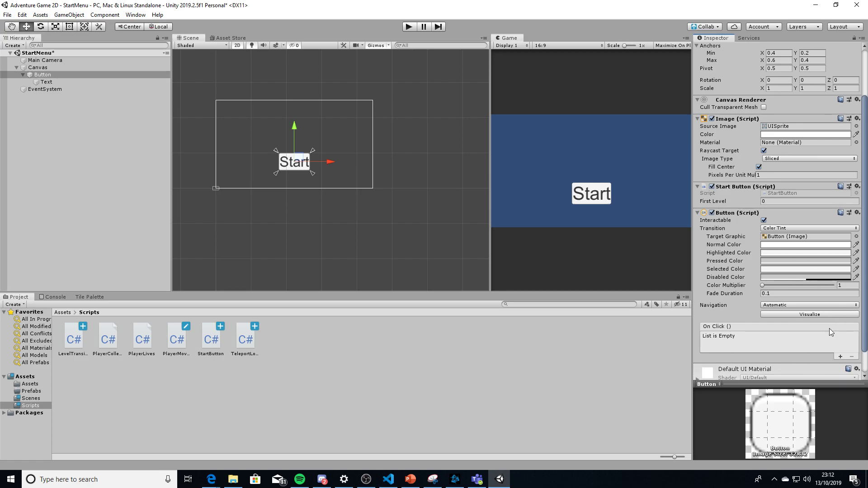
- Add an On Click () event to the Button that targets its Start Button component and calls StartButton.StartButtonClick
left_click(840, 356)
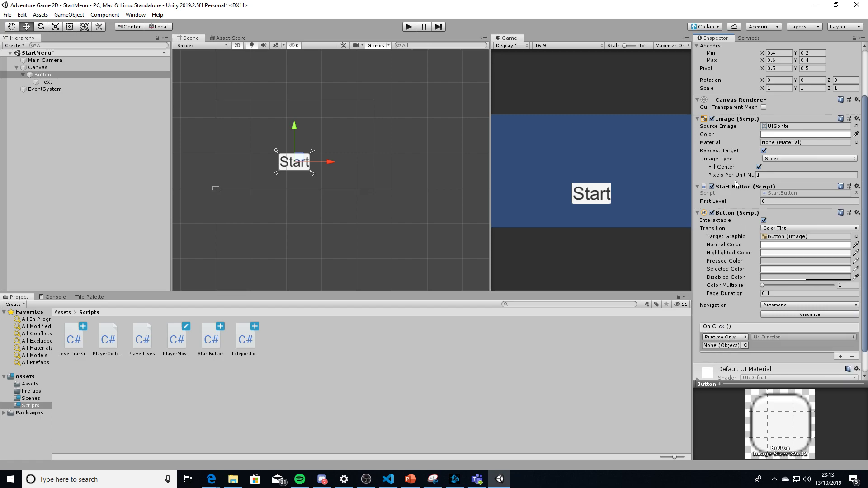
left_click_drag(736, 187, 736, 346)
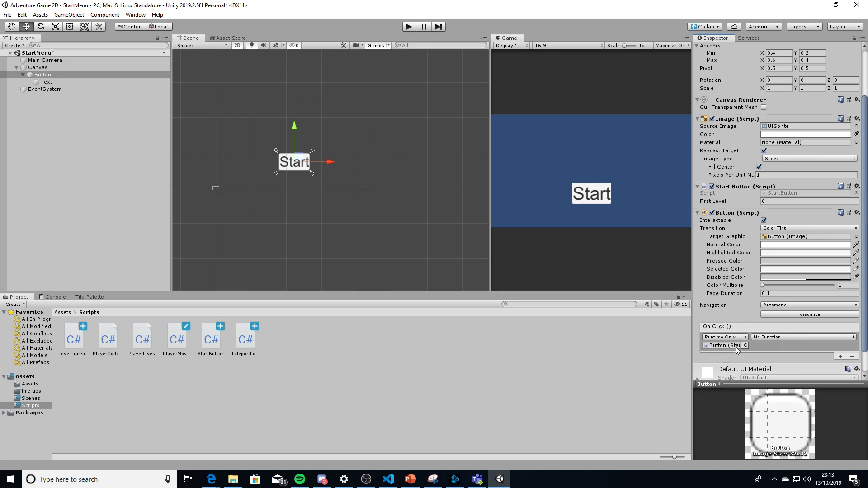
left_click(775, 337)
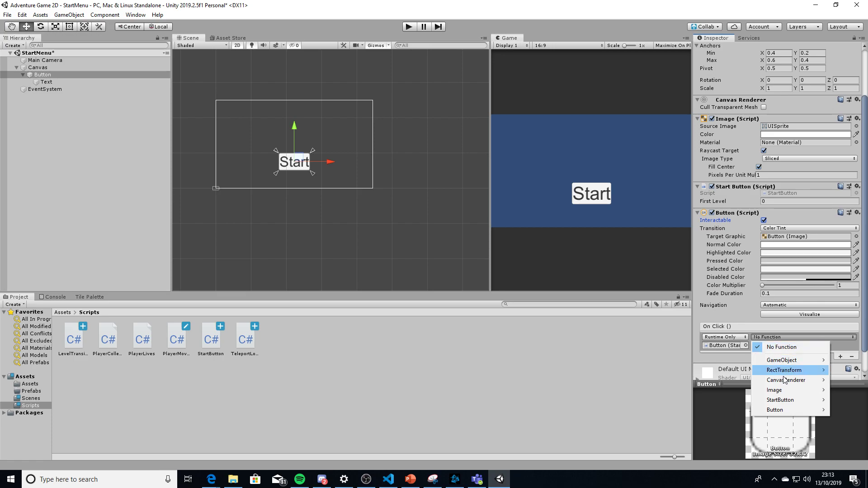
mouse_move(781, 401)
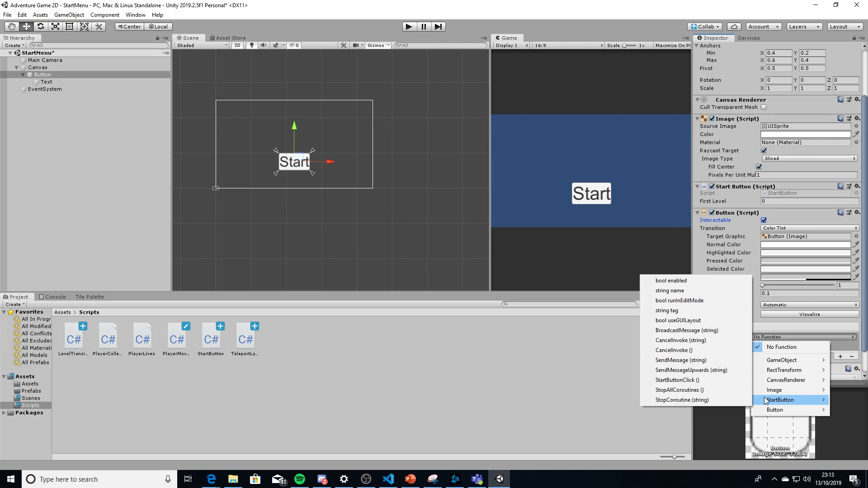
left_click(687, 383)
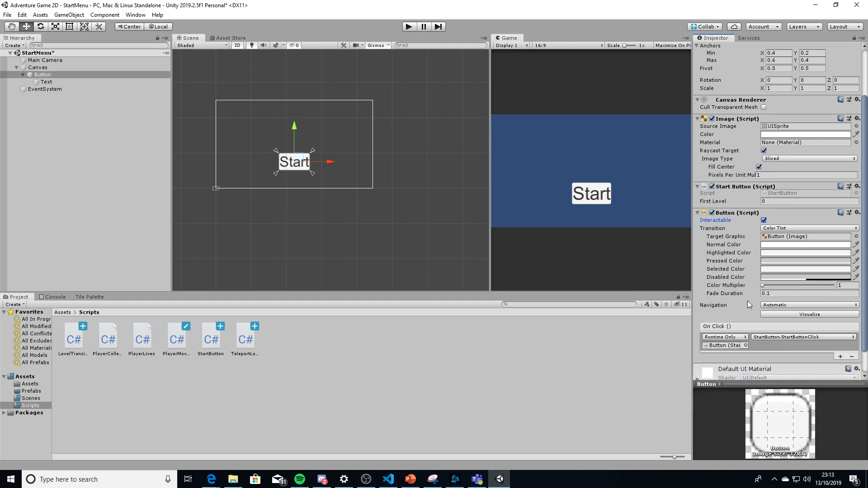
left_click(129, 172)
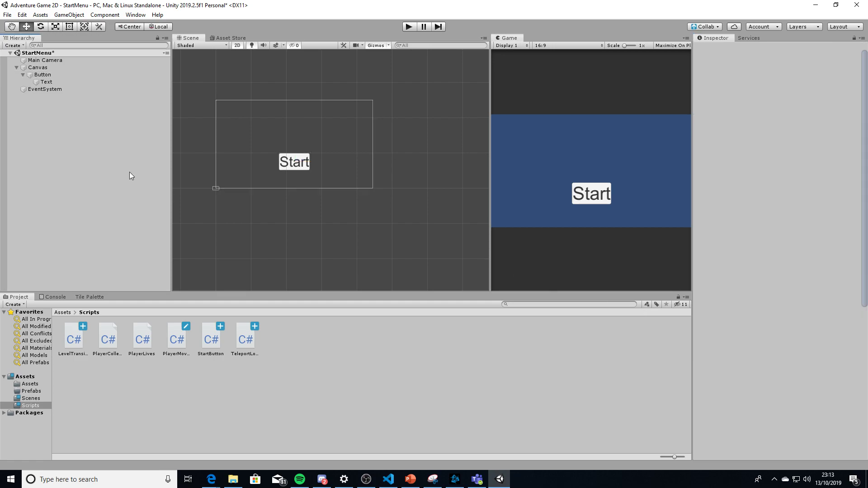
- Play the StartMenu scene, test the Start button in the game view, and stop playback
left_click(410, 27)
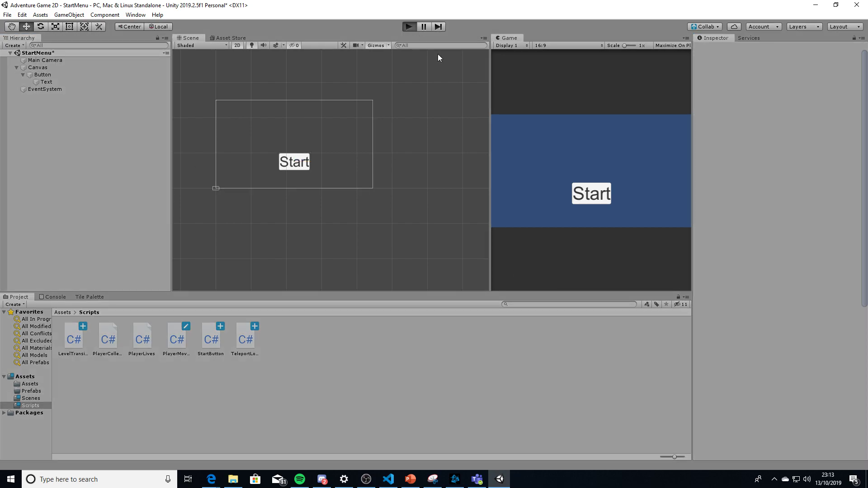
left_click(590, 194)
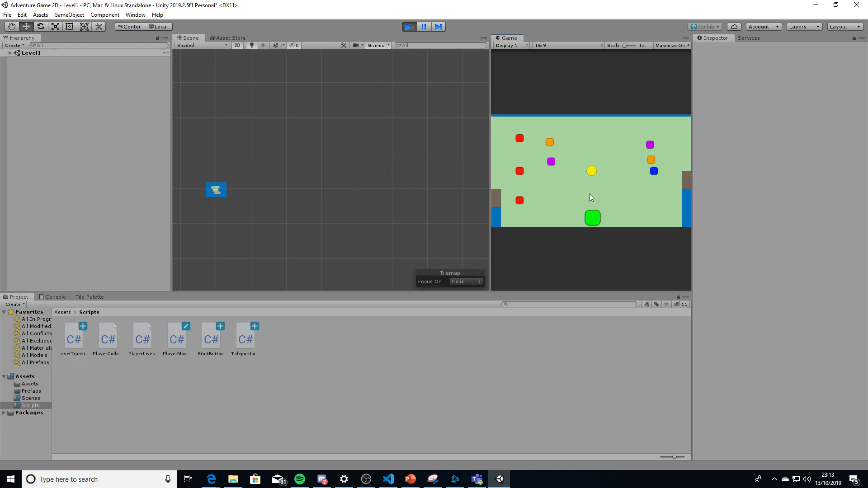
left_click(409, 27)
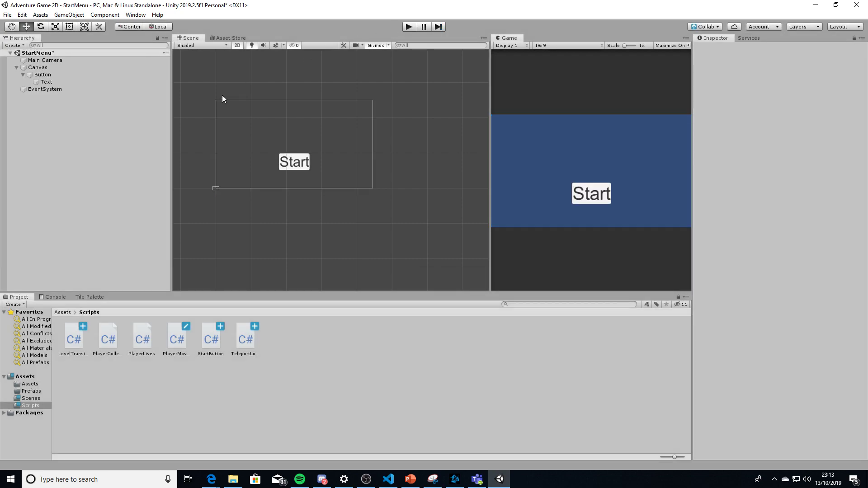